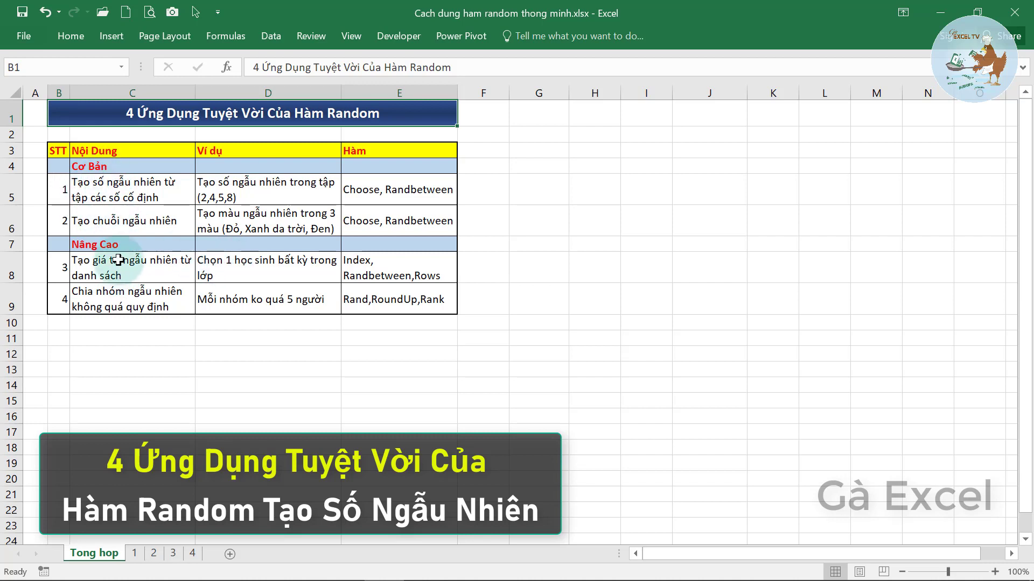
- Enter =RANDBETWEEN(1,10) in cell C11
left_click(267, 298)
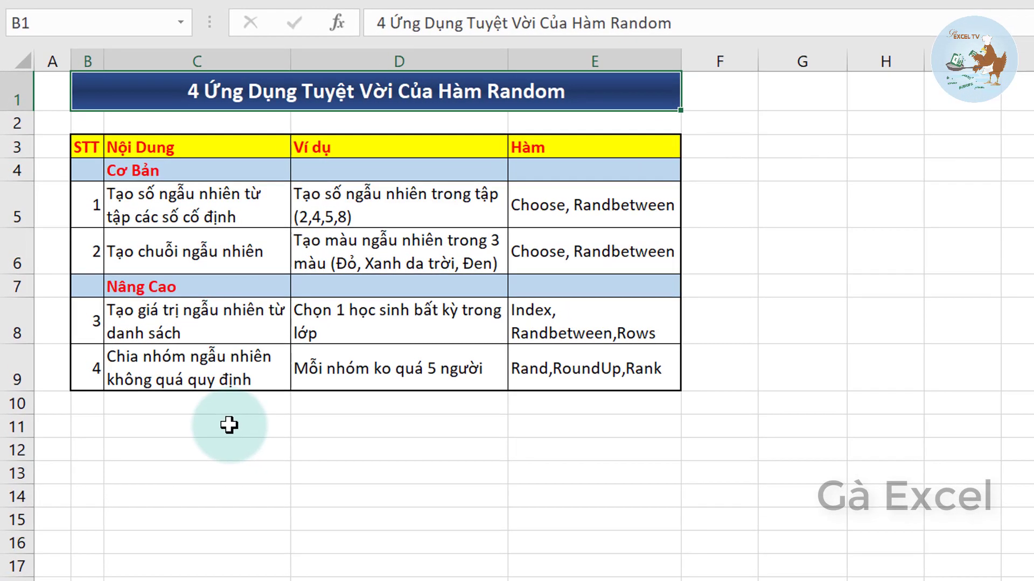
left_click(230, 424)
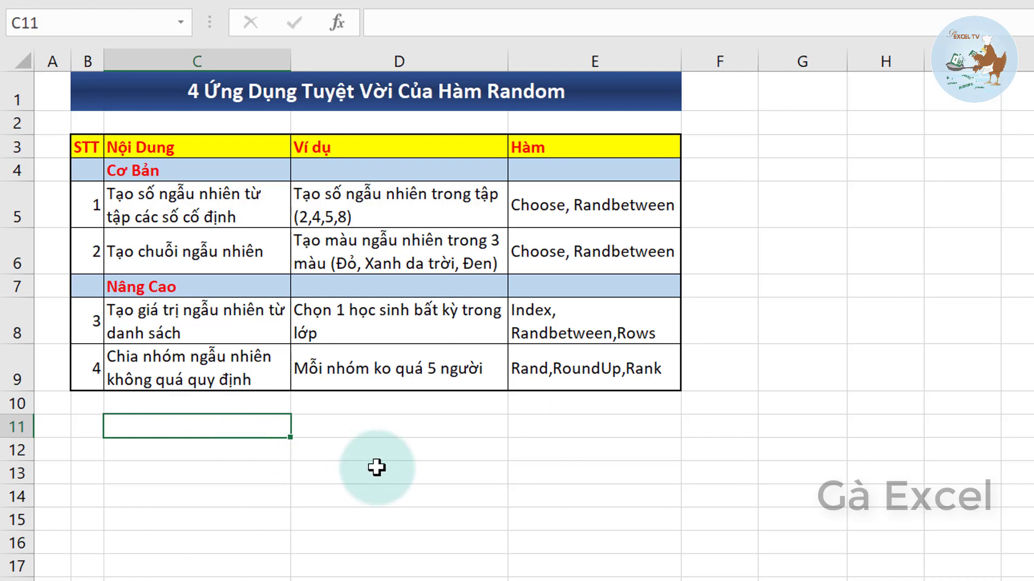
type("=r")
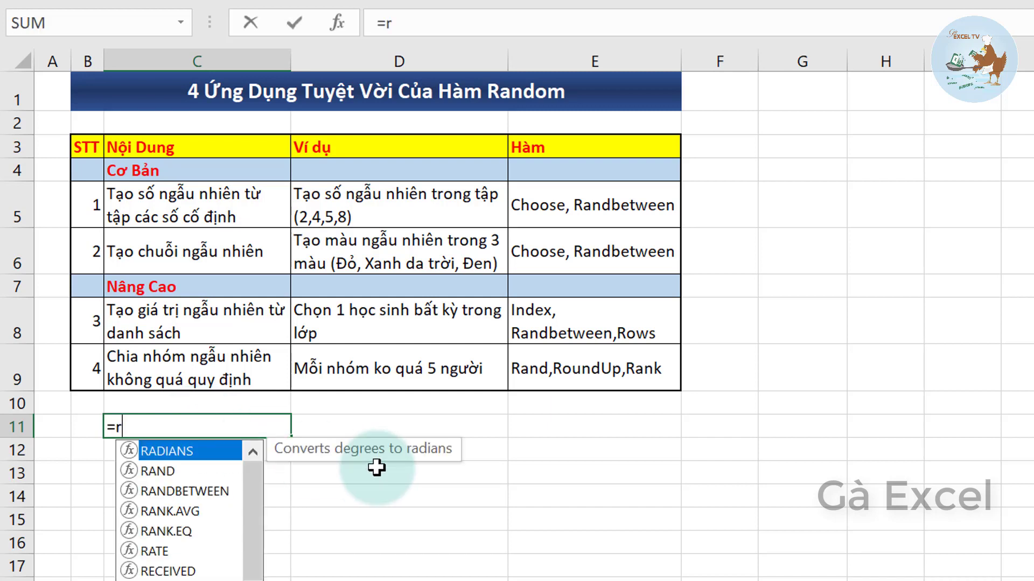
type("an")
key("Down")
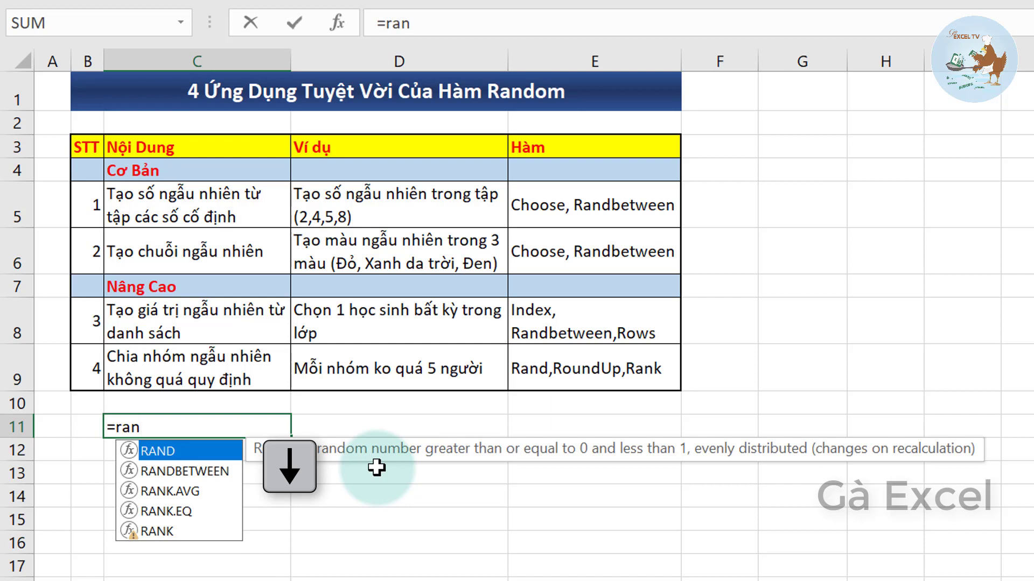
key("Down")
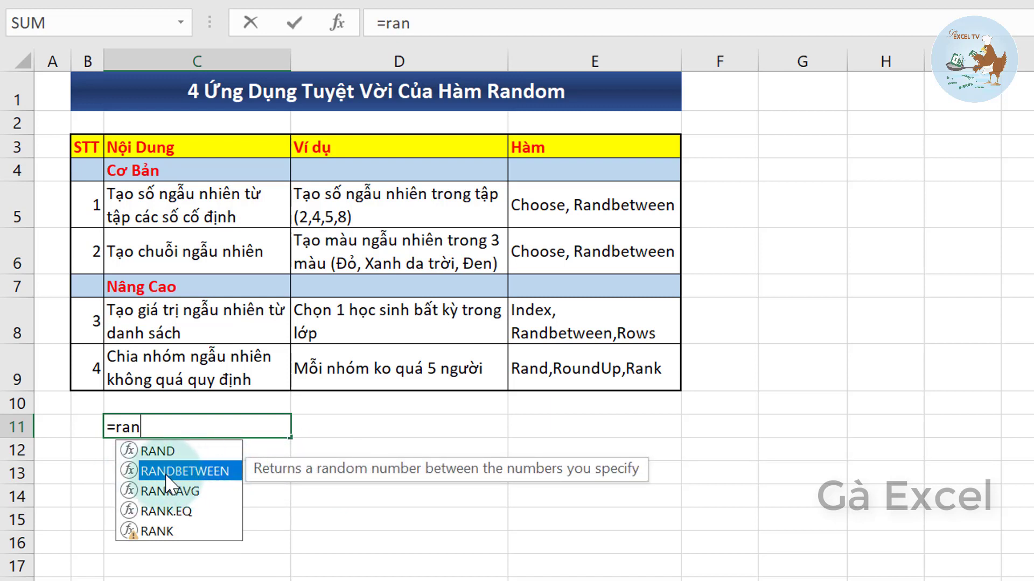
key("Tab")
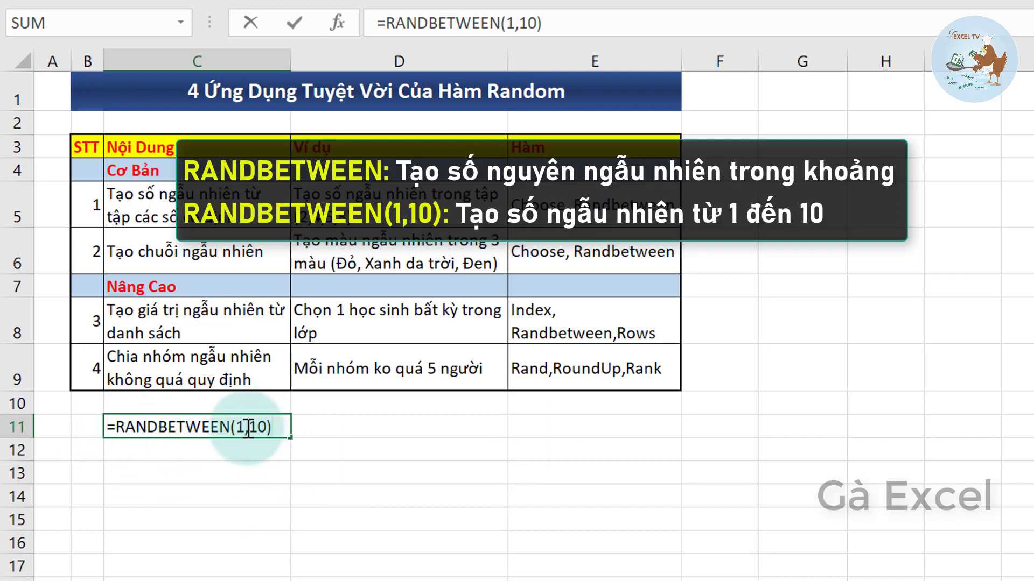
key("Return")
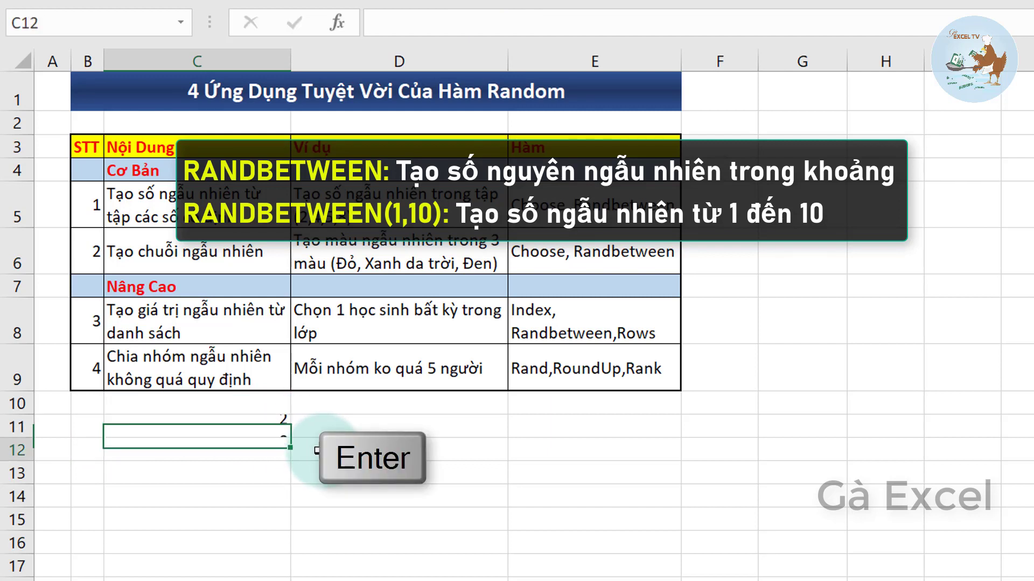
- Copy the RANDBETWEEN formula over C11:D17 and check the filled cells
left_click(220, 428)
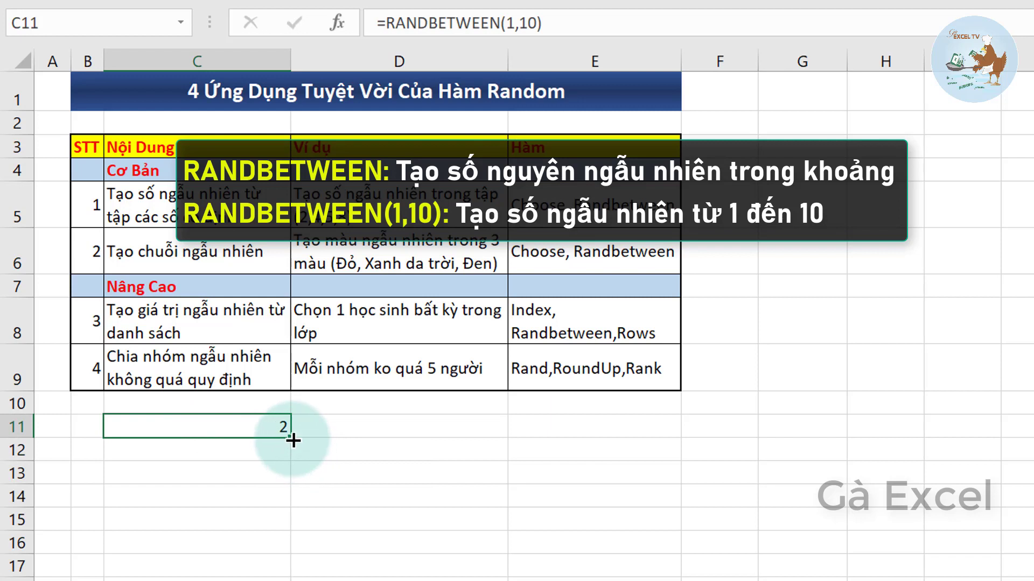
mouse_move(292, 440)
left_mouse_down()
mouse_move(506, 440)
mouse_move(510, 564)
left_mouse_up()
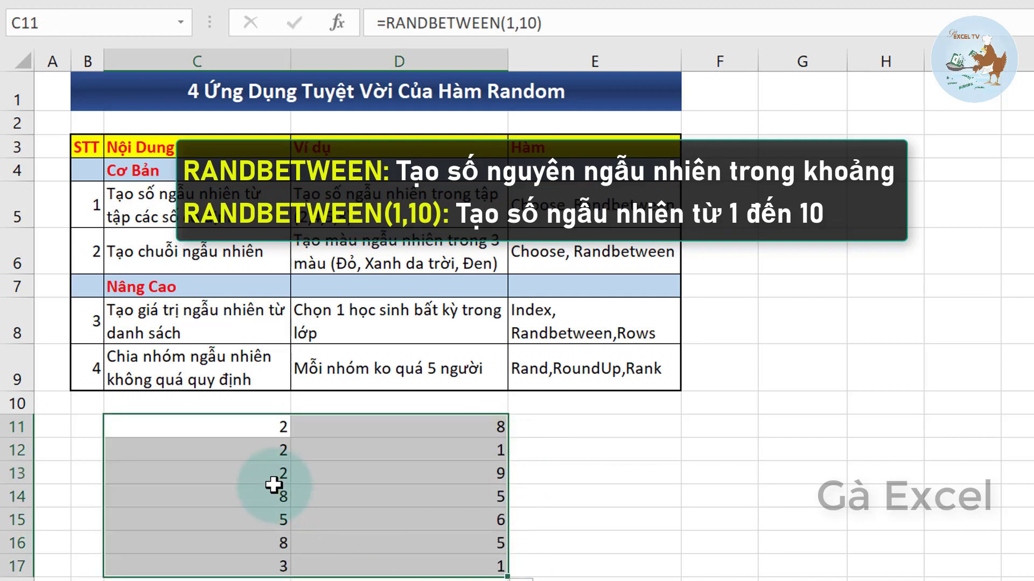
left_click(273, 487)
left_click(399, 499)
left_click(282, 478)
left_click(371, 525)
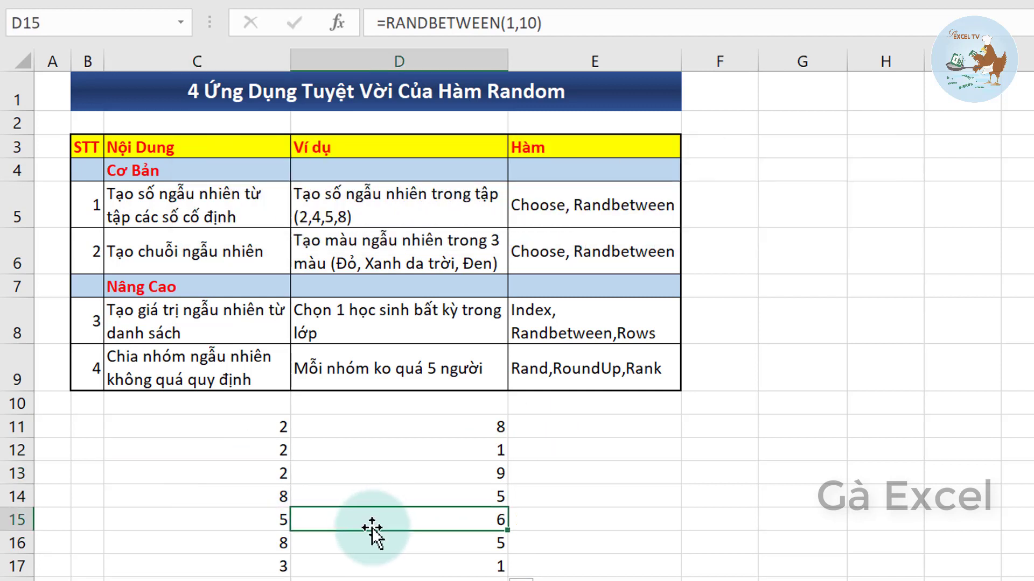
left_click(220, 428)
left_click(455, 546)
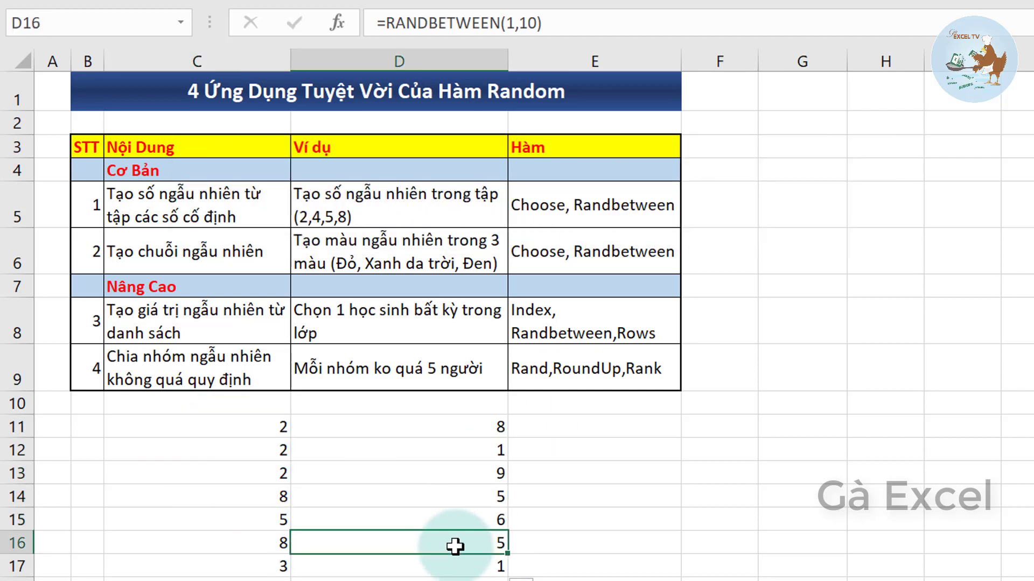
left_click(729, 431)
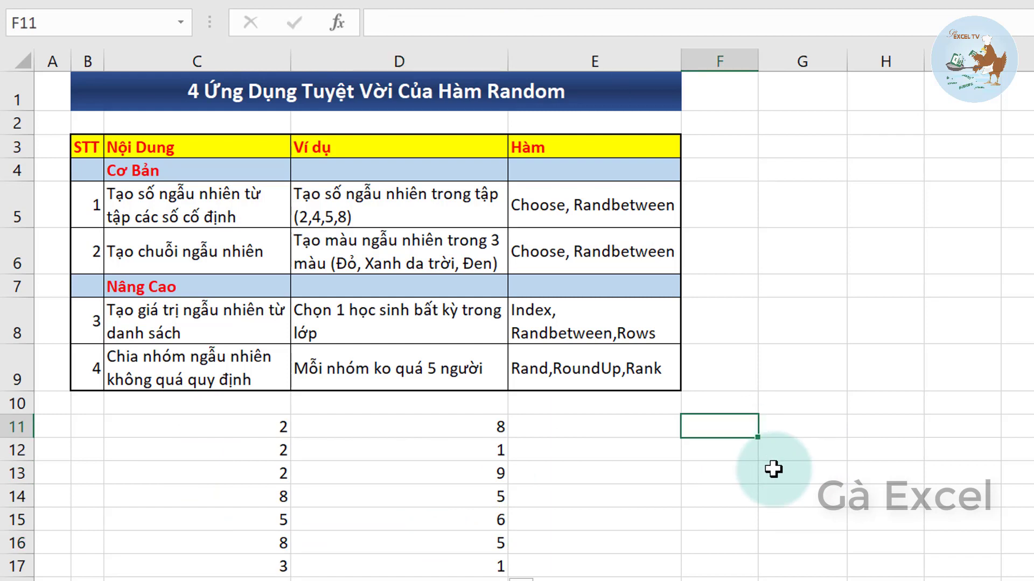
- Enter =RAND() in F11 and fill it across F11:H17
type("=rand")
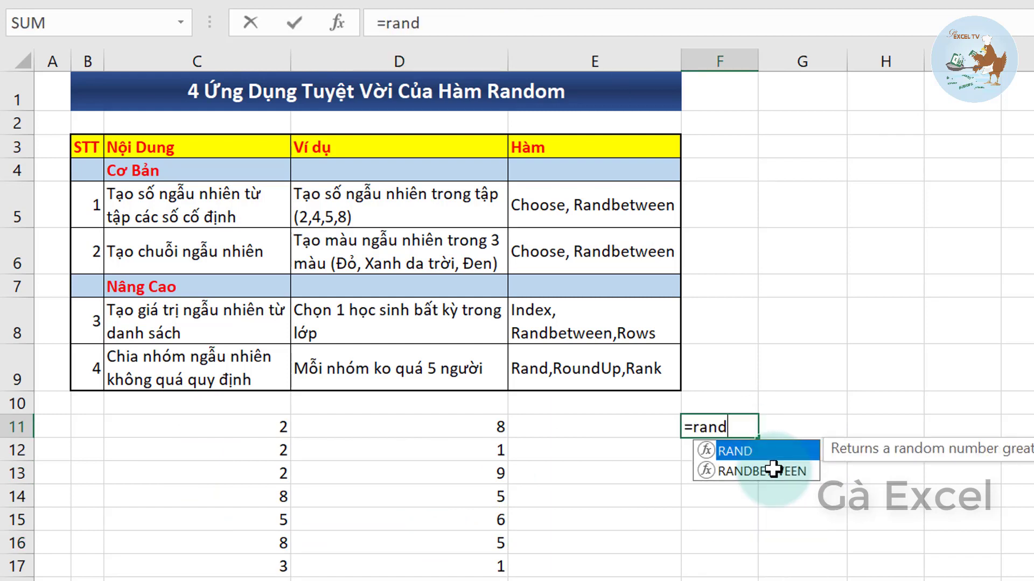
key("Tab")
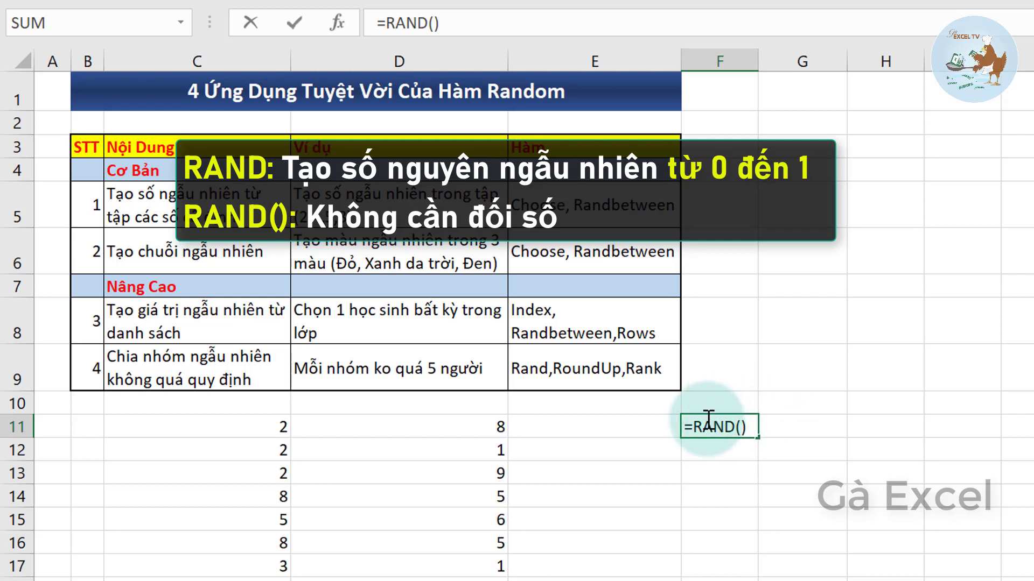
key("Return")
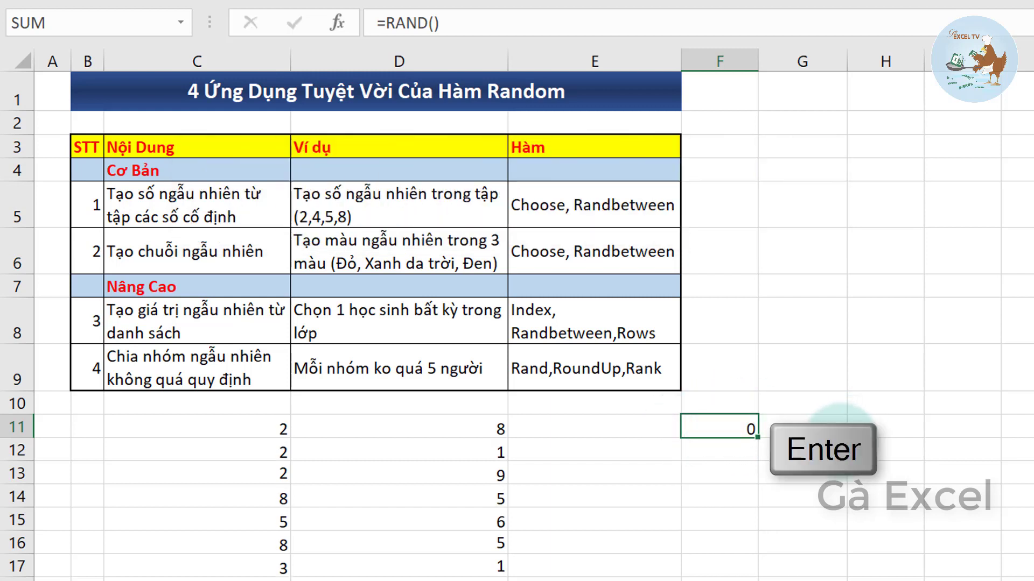
left_click(700, 429)
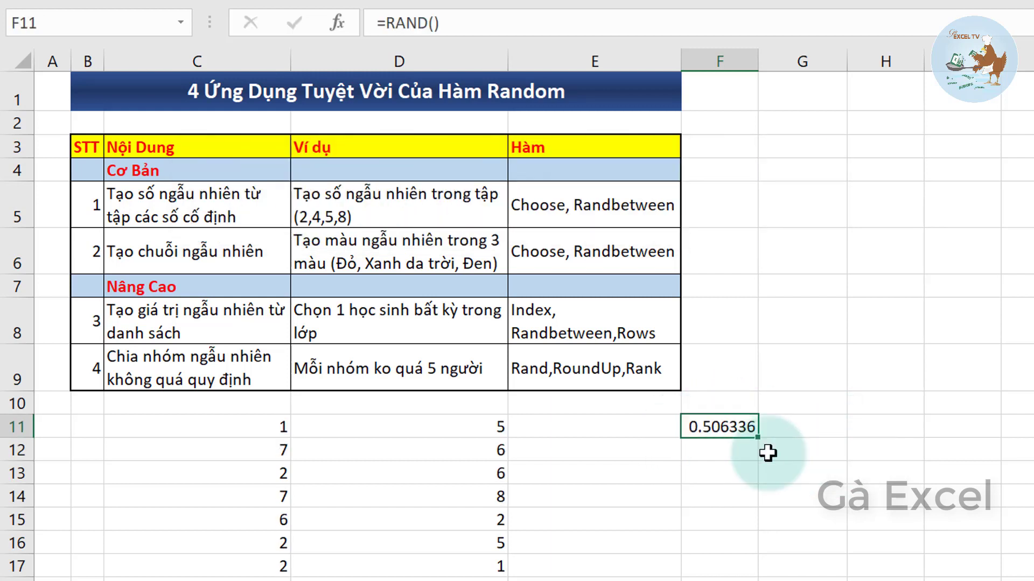
mouse_move(759, 437)
left_mouse_down()
mouse_move(922, 438)
mouse_move(922, 570)
left_mouse_up()
left_click(721, 463)
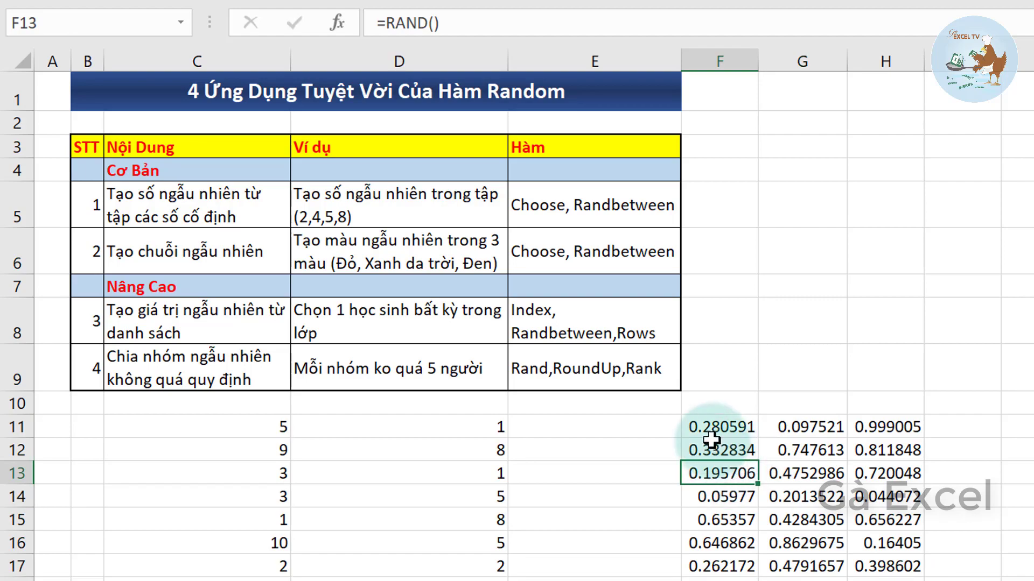
left_click(802, 473)
left_click(760, 518)
left_click(807, 496)
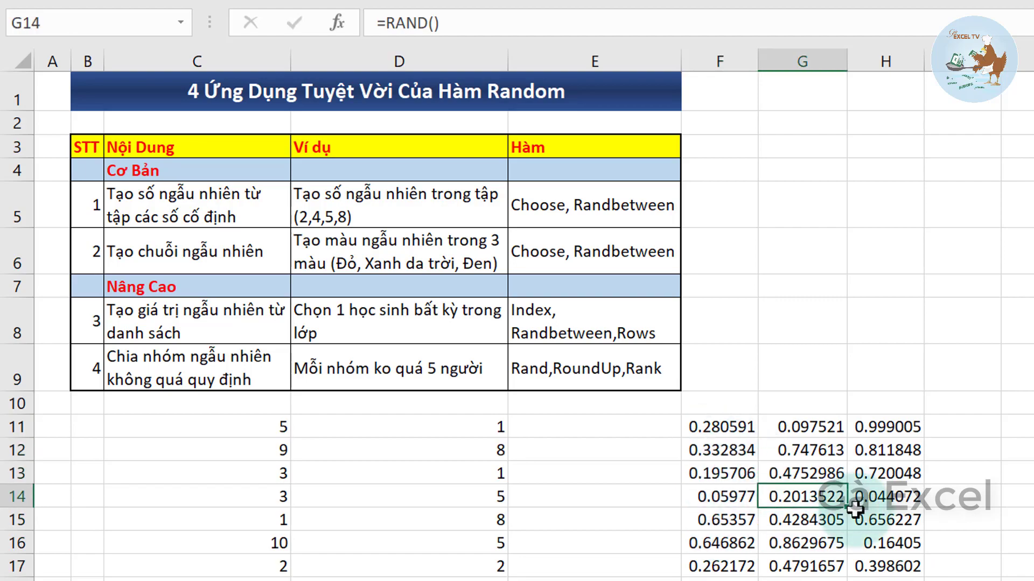
left_click(883, 519)
- Clear all the demo random numbers from C11:H18
left_click_drag(183, 340, 598, 452)
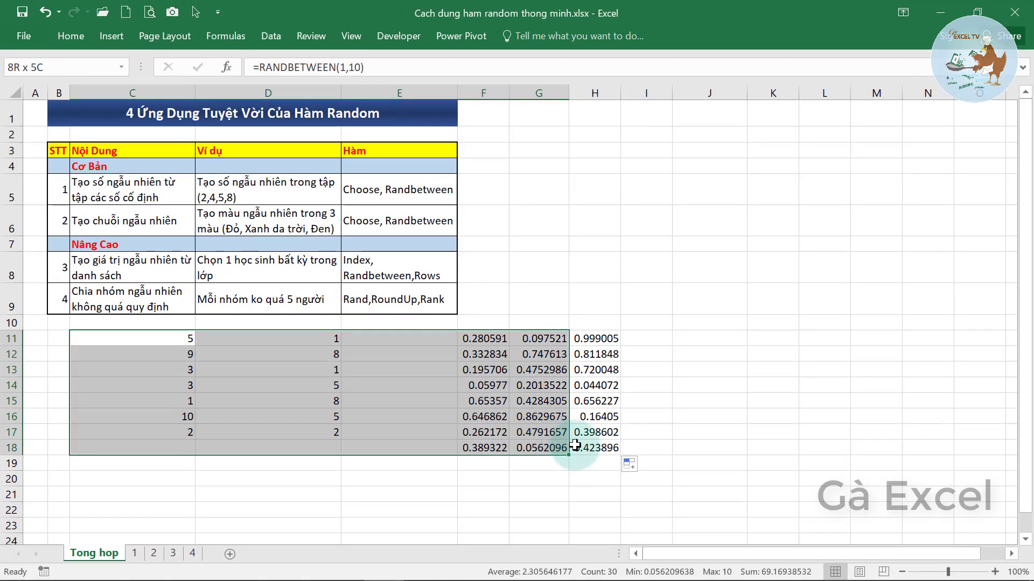
key("Delete")
left_click(268, 299)
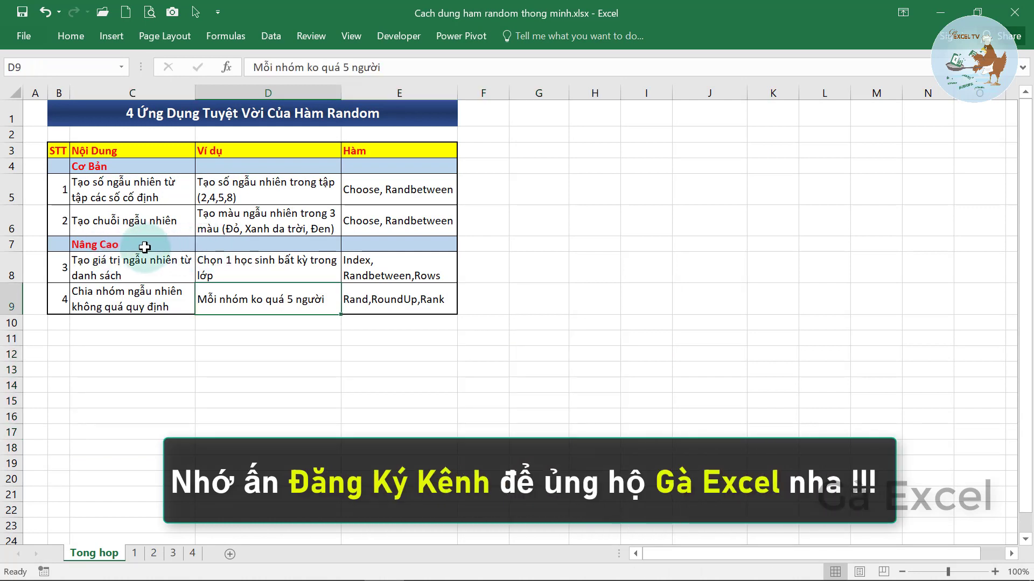
- On sheet 1, review the CHOOSE/RANDBETWEEN example for 2, 4, 5, 8 and select C6
left_click(134, 554)
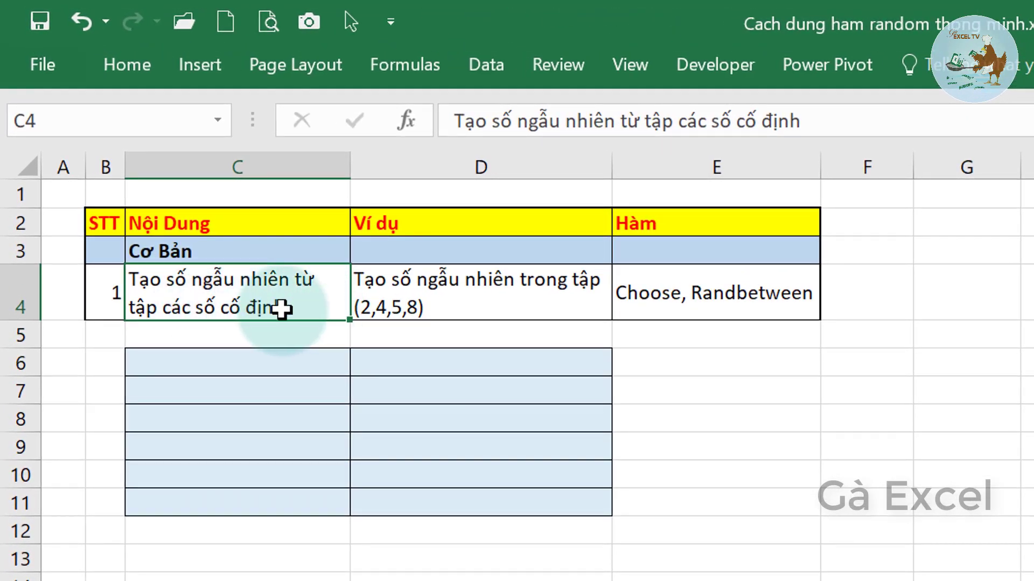
left_click(463, 307)
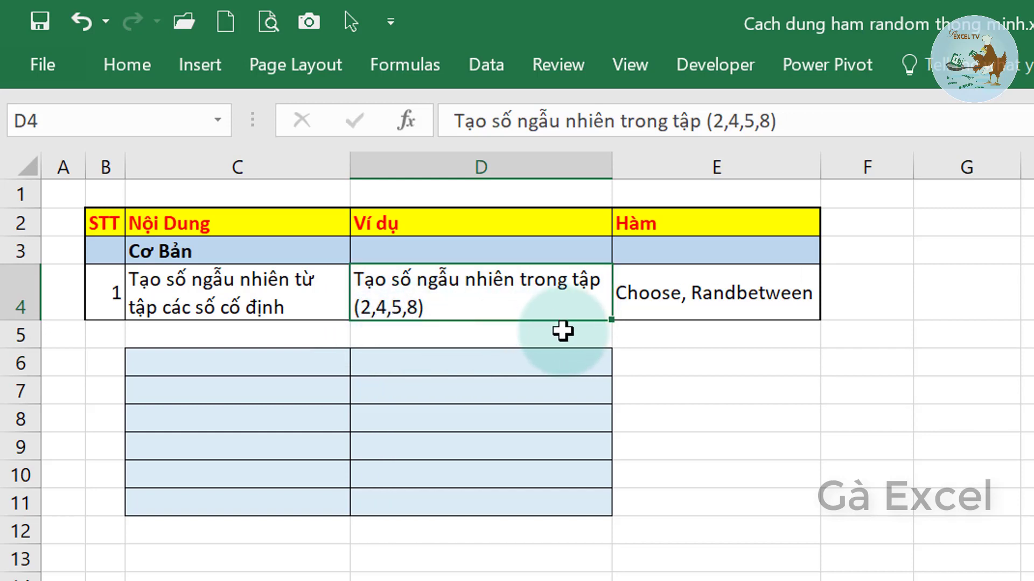
left_click(688, 310)
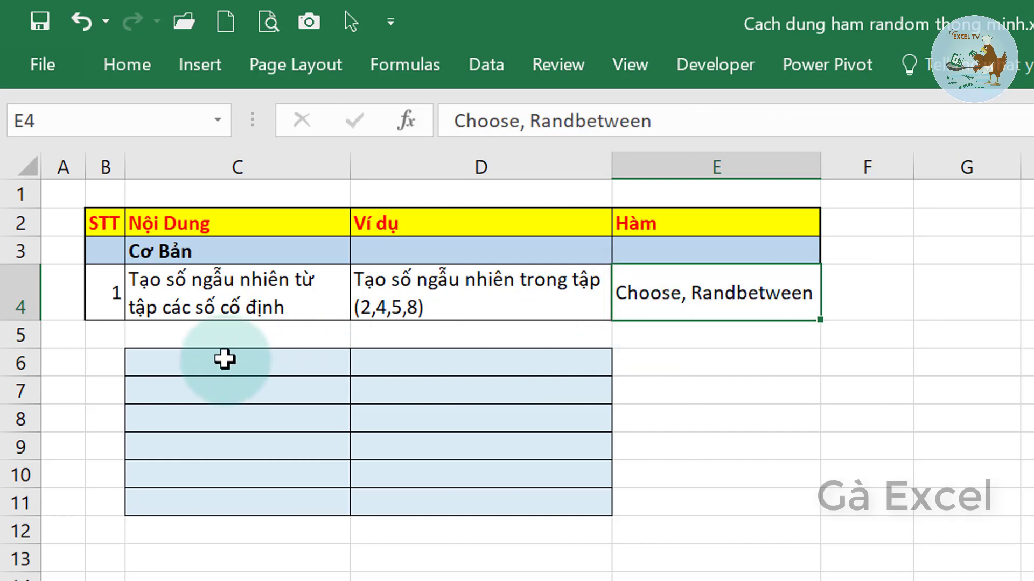
mouse_move(223, 358)
left_mouse_down()
mouse_move(537, 457)
mouse_move(581, 500)
left_mouse_up()
left_click(297, 365)
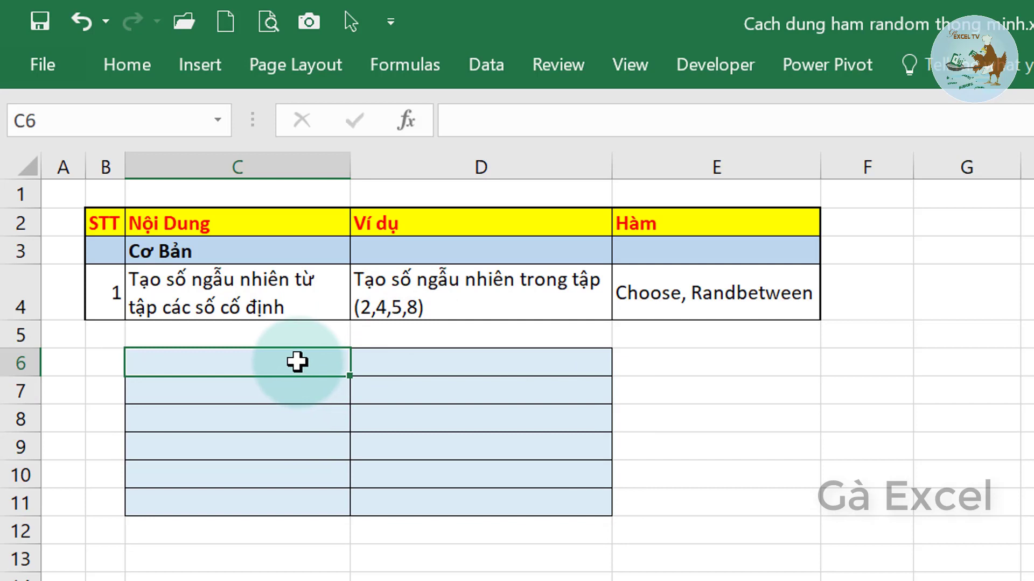
- Enter =CHOOSE(RANDBETWEEN(1,4),2,4,5,8) in C6
type("=")
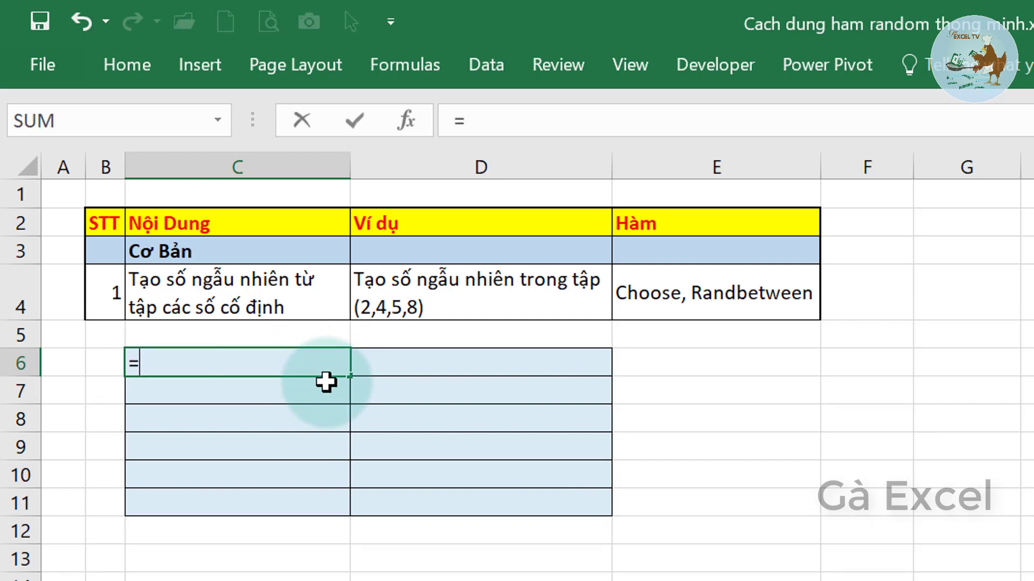
type("cho")
key("Tab")
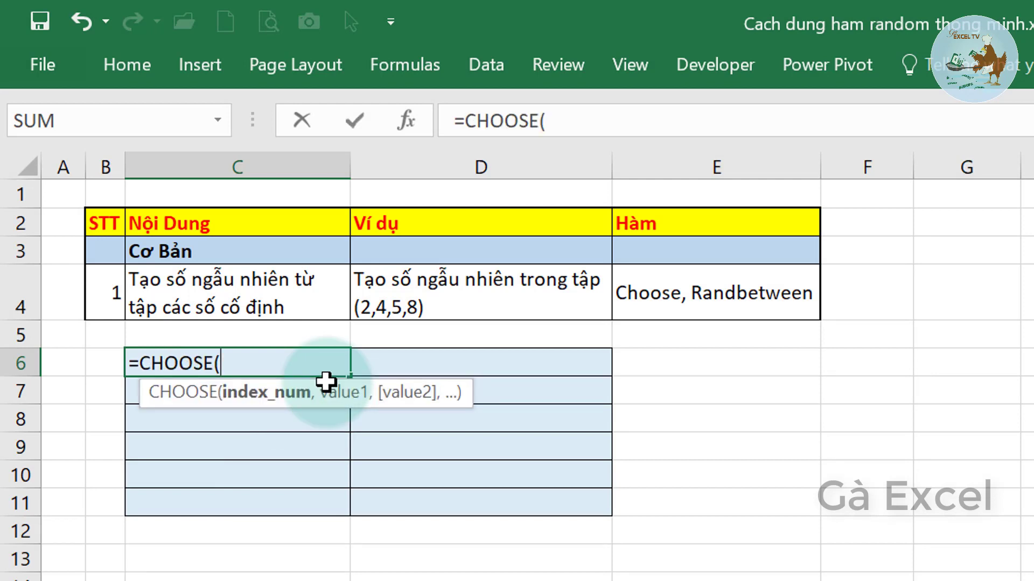
type("ran")
key("Down")
key("Down")
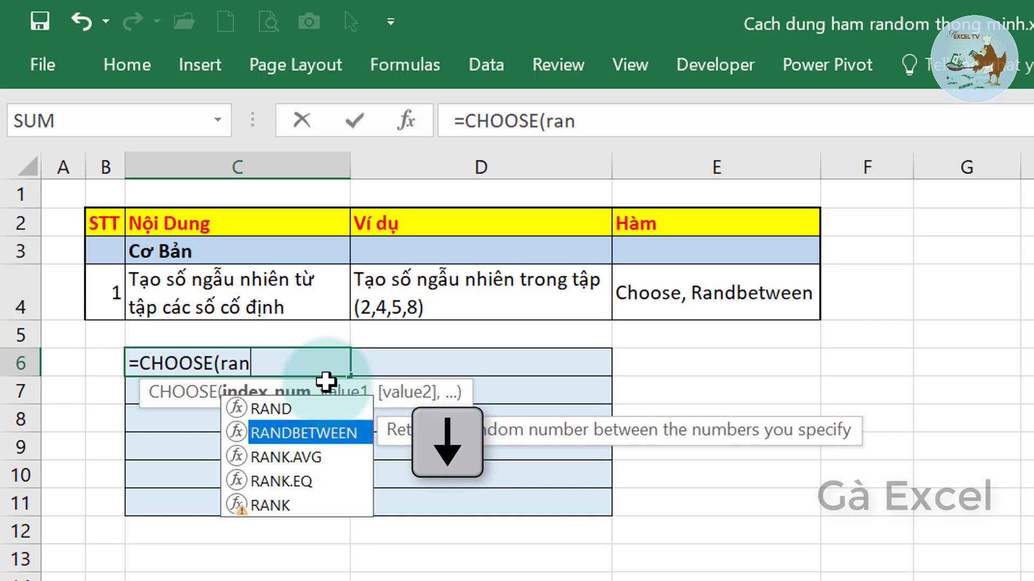
key("Tab")
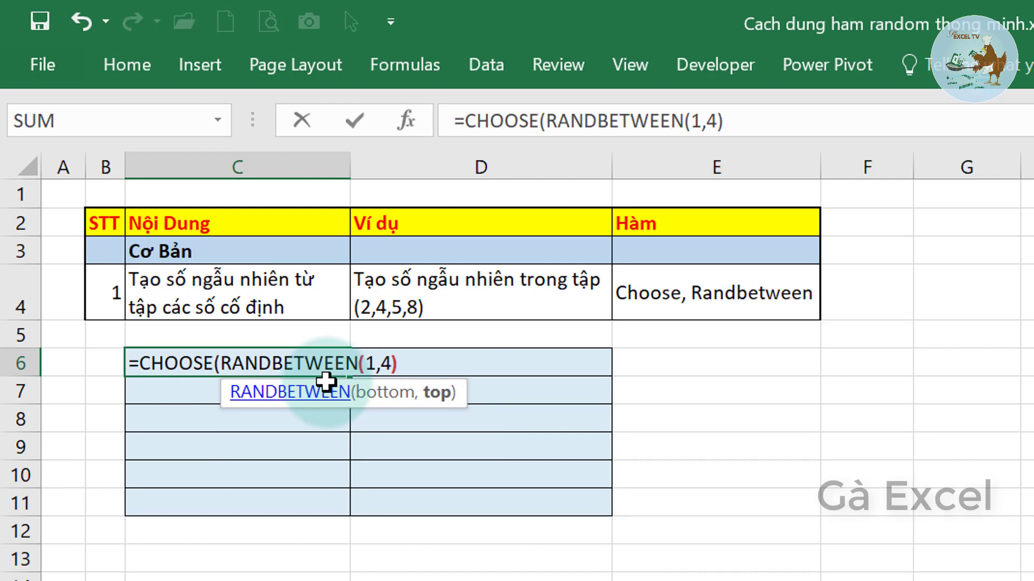
type(",")
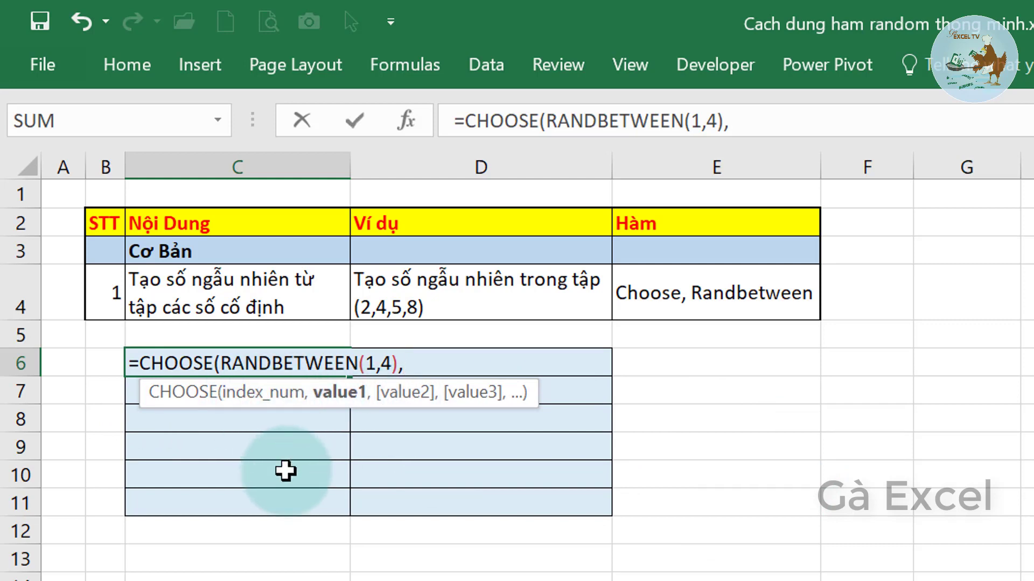
type(",4")
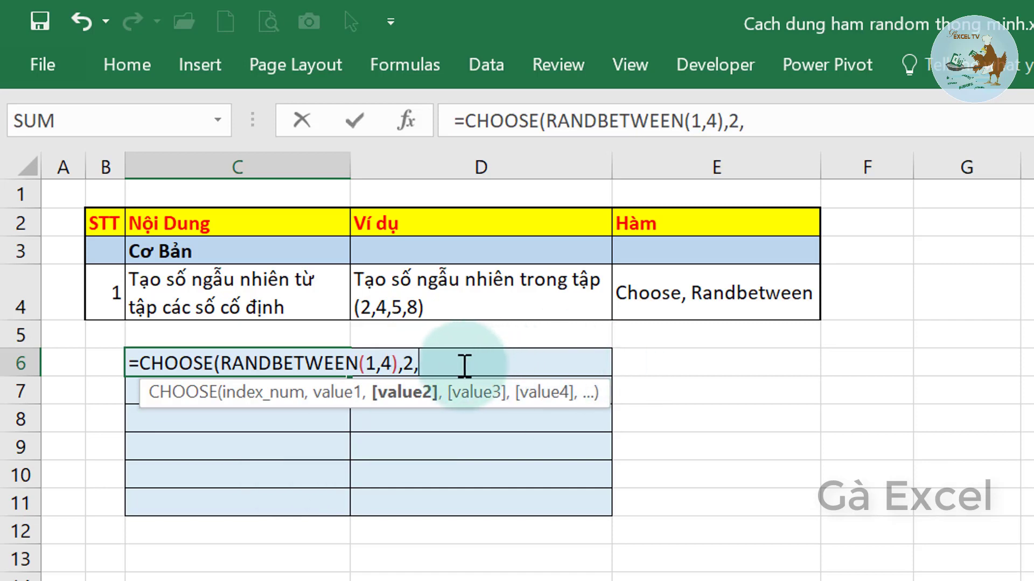
type(",5")
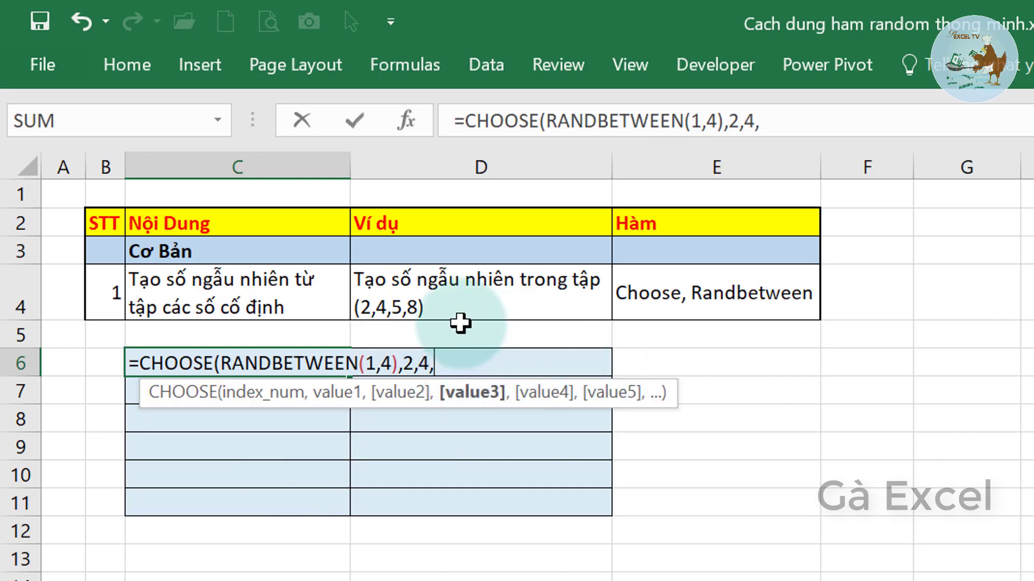
type(",")
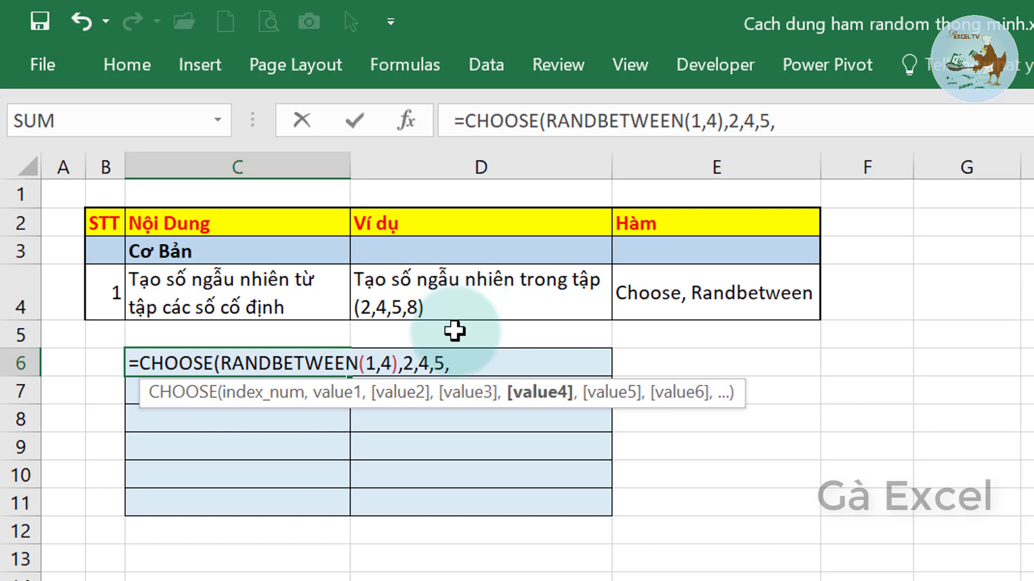
type("8")
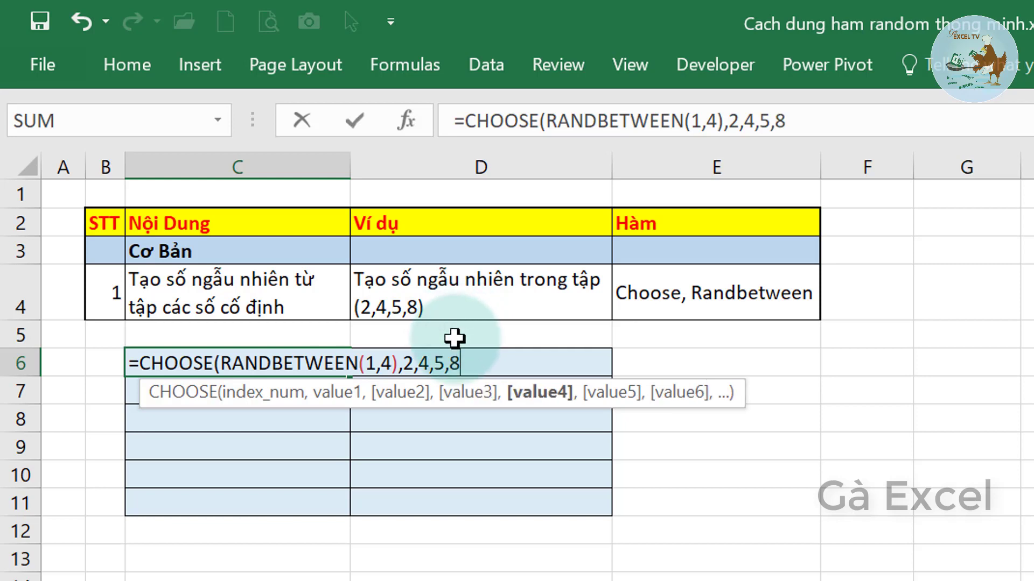
key("Return")
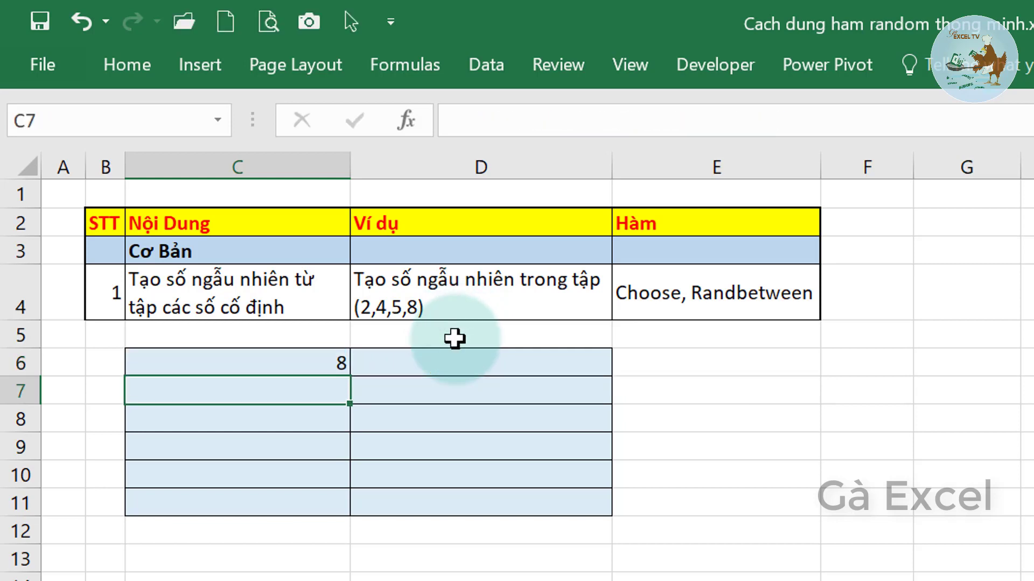
- Copy the C6 formula over C6:D11 and review the random picks
left_click(288, 370)
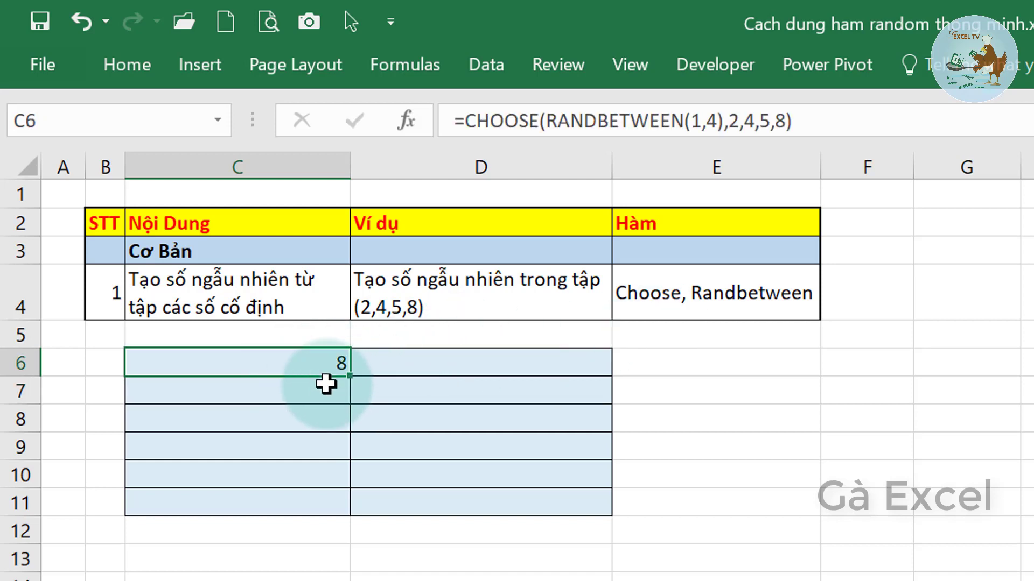
mouse_move(350, 376)
left_mouse_down()
mouse_move(592, 381)
mouse_move(615, 515)
left_mouse_up()
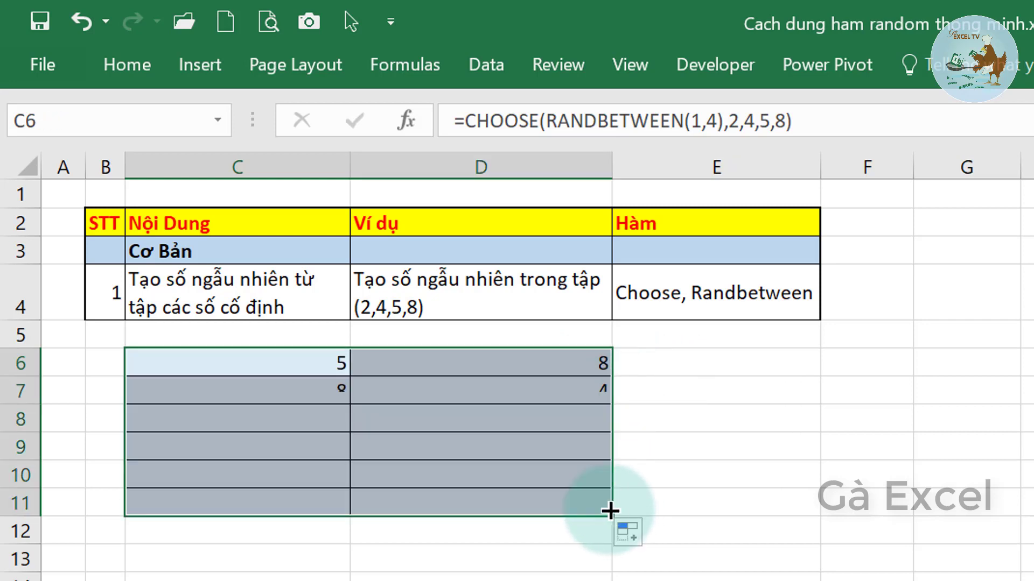
left_click(243, 441)
left_click(288, 366)
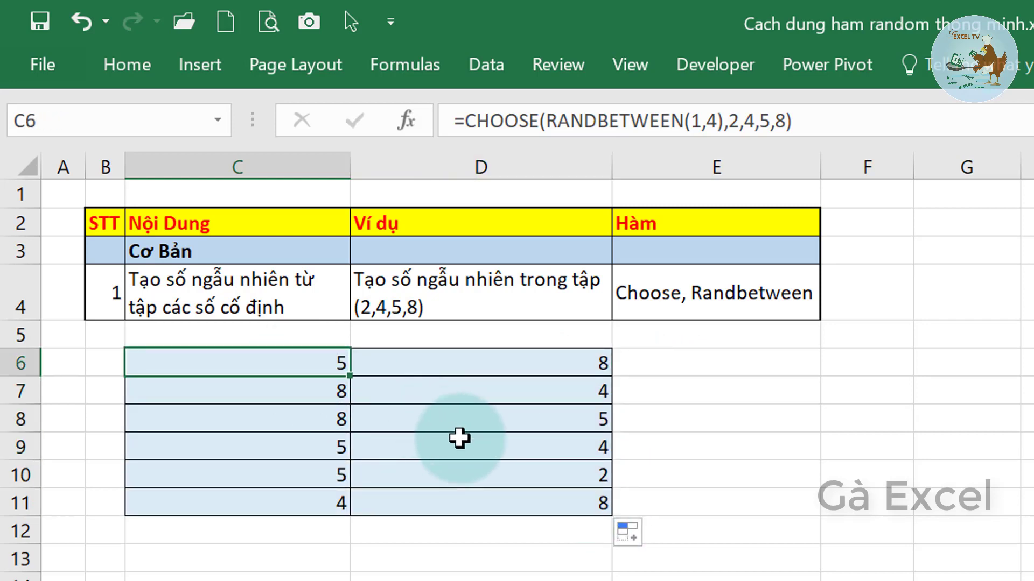
left_click(459, 438)
left_click(405, 316)
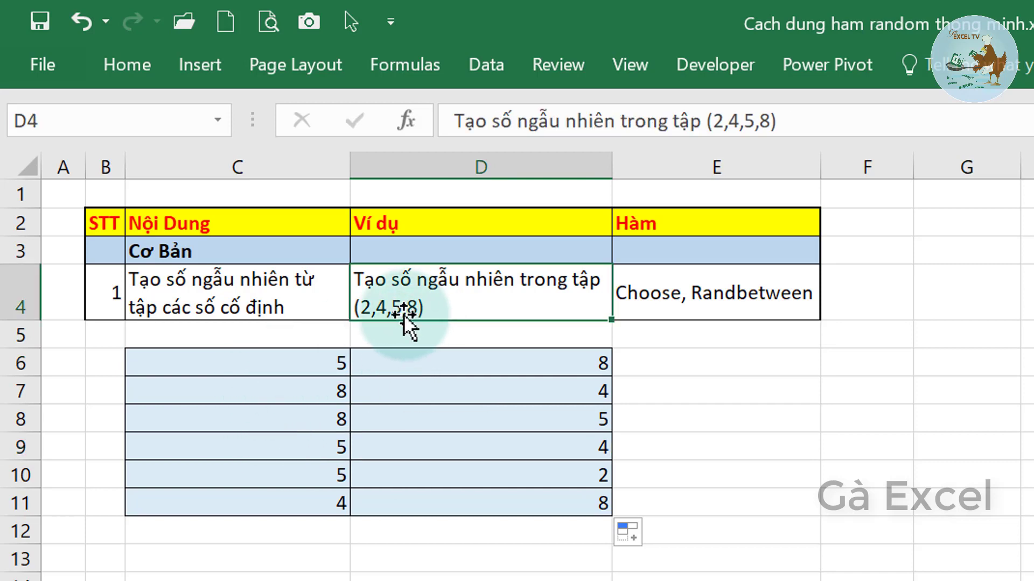
- Clear C6:D11 and enter the CHOOSE(RANDBETWEEN(1,4),2,4,5,8) formula into all of it with Ctrl+Enter
mouse_move(303, 362)
left_mouse_down()
mouse_move(499, 448)
mouse_move(569, 495)
left_mouse_up()
key("Delete")
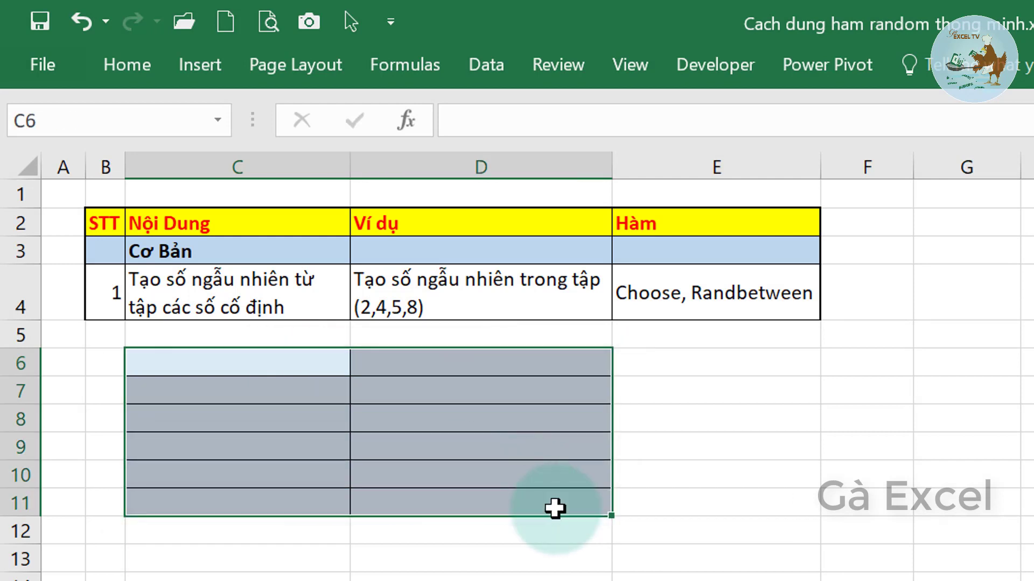
type("=")
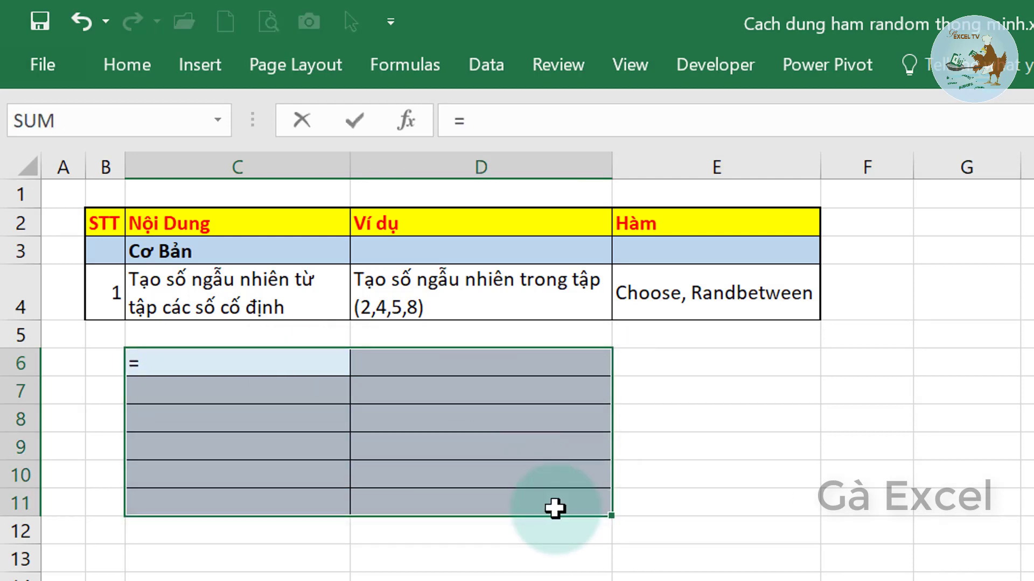
type("cho")
key("Tab")
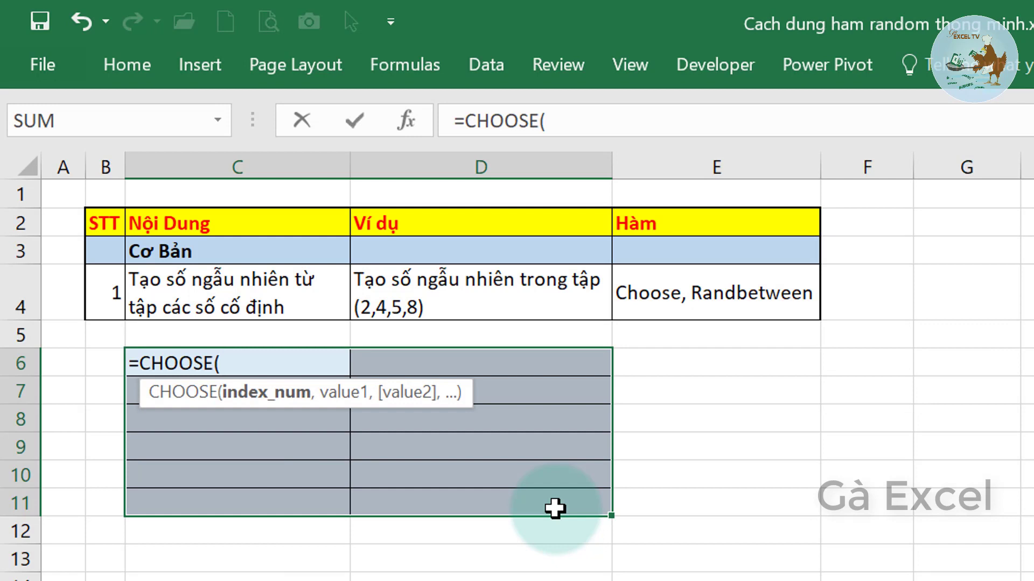
type("ran")
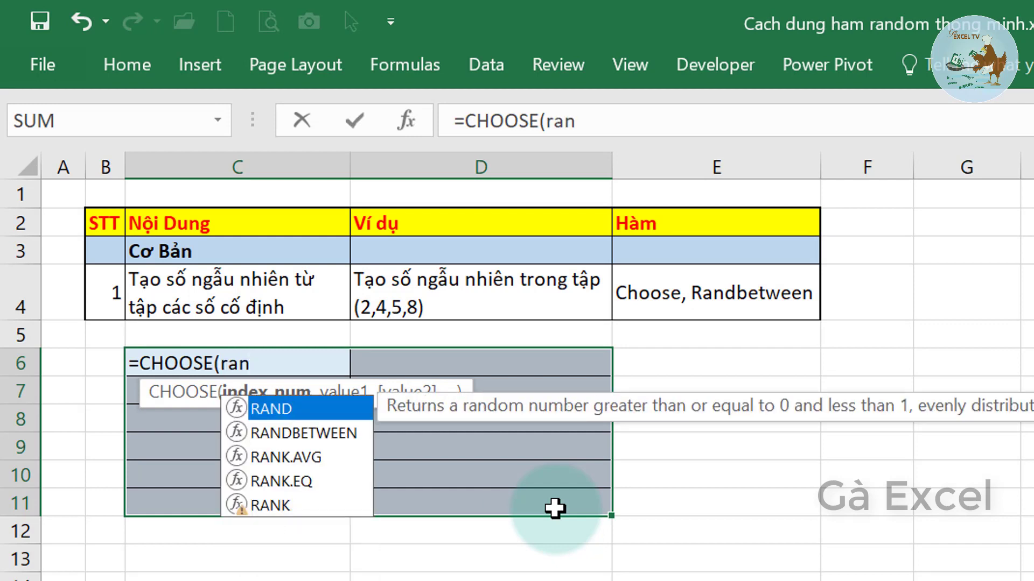
key("Down")
key("Tab")
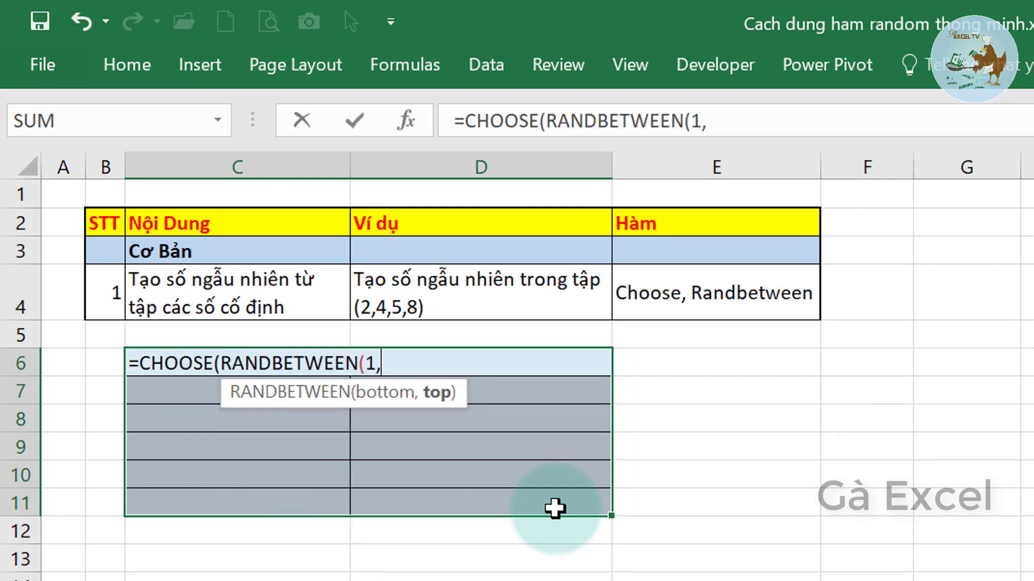
type("4),2")
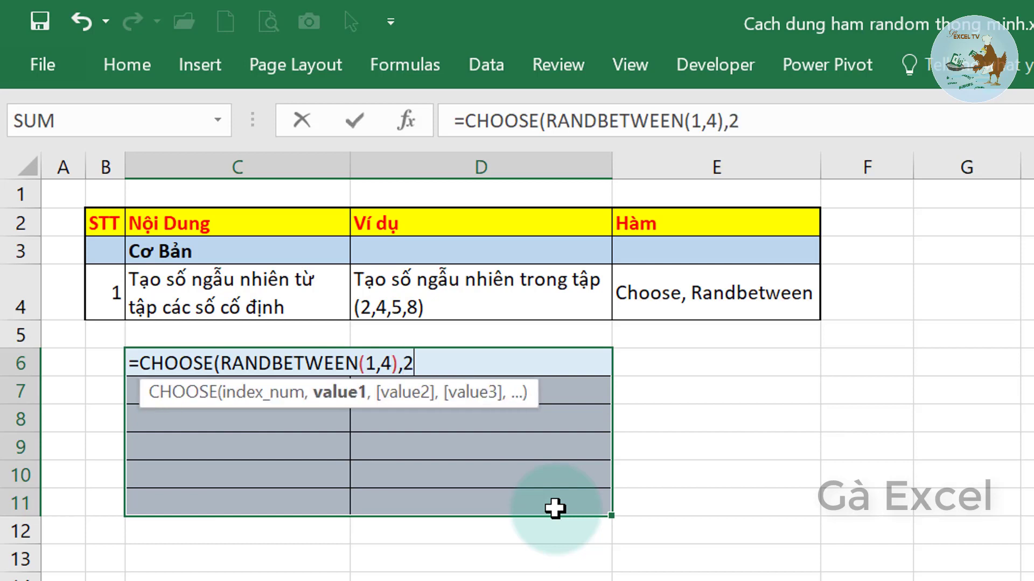
type(",")
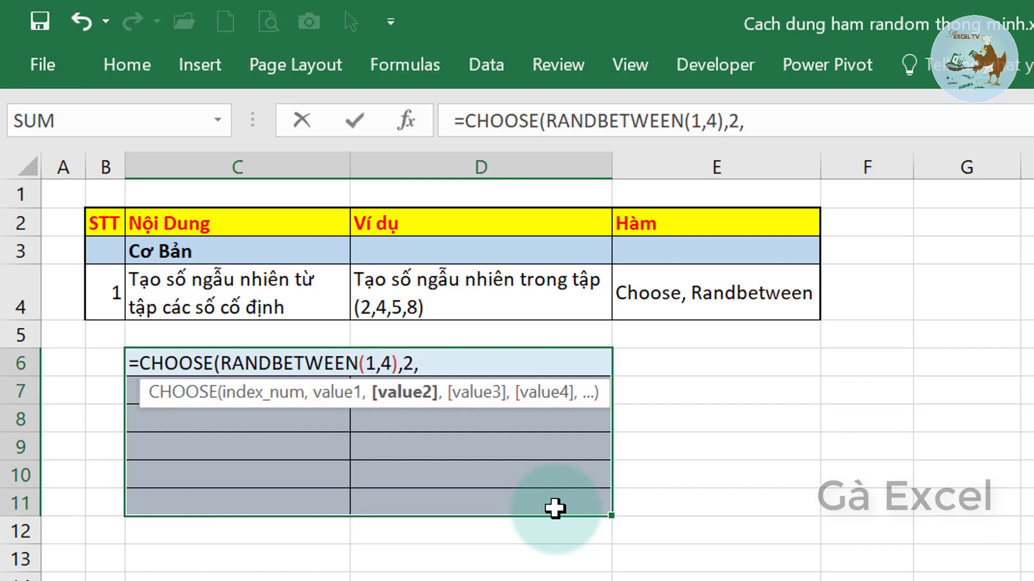
type("4")
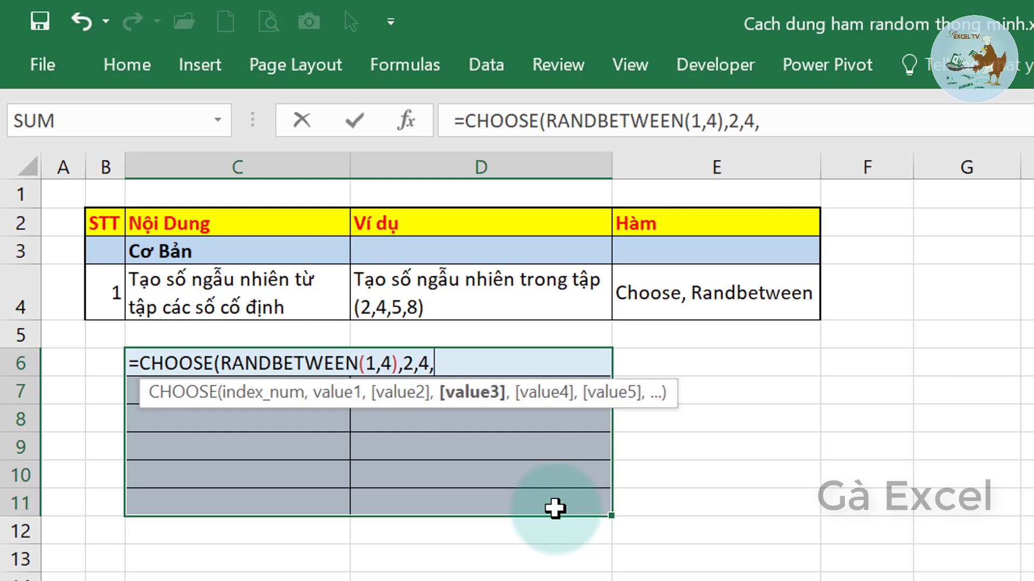
type(",8")
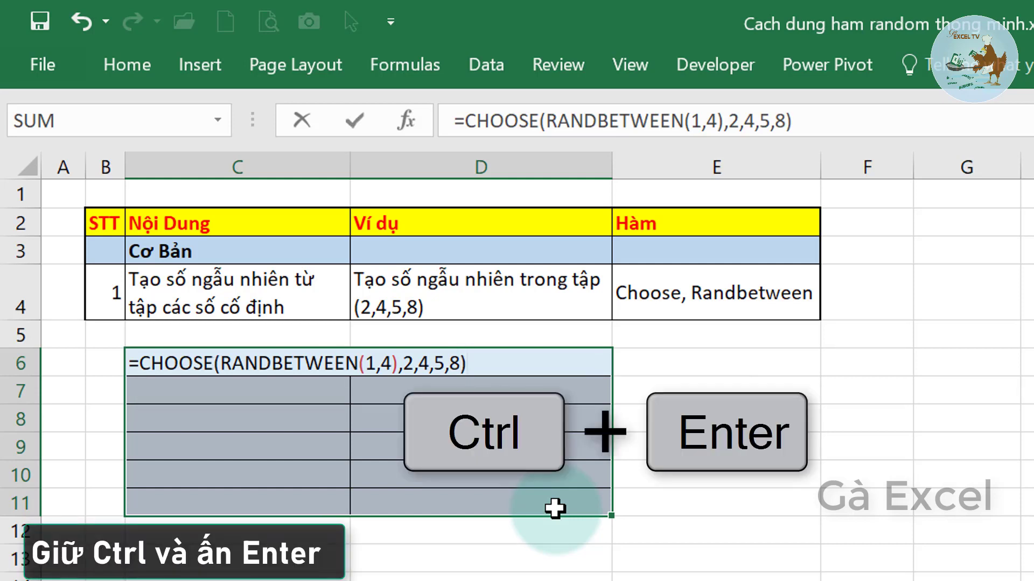
key("ctrl+Return")
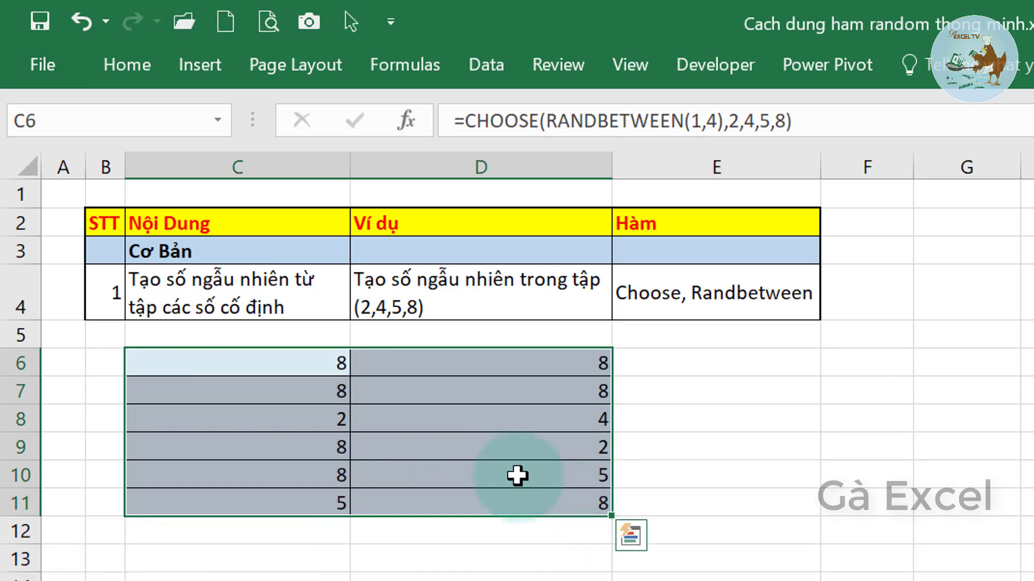
- Review the refilled results in C6:D11, then move to sheet 2
left_click(430, 448)
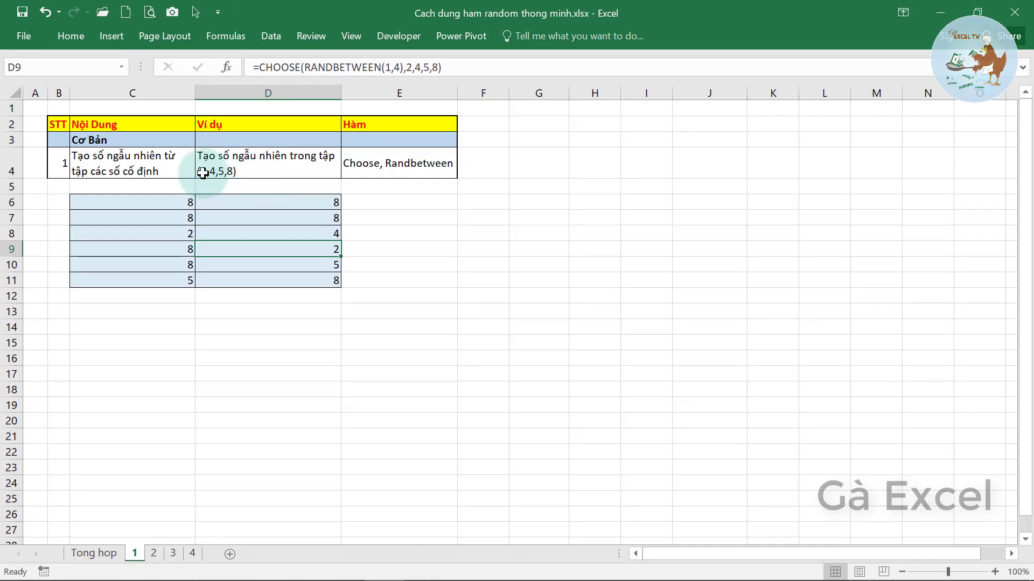
left_click_drag(138, 200, 300, 279)
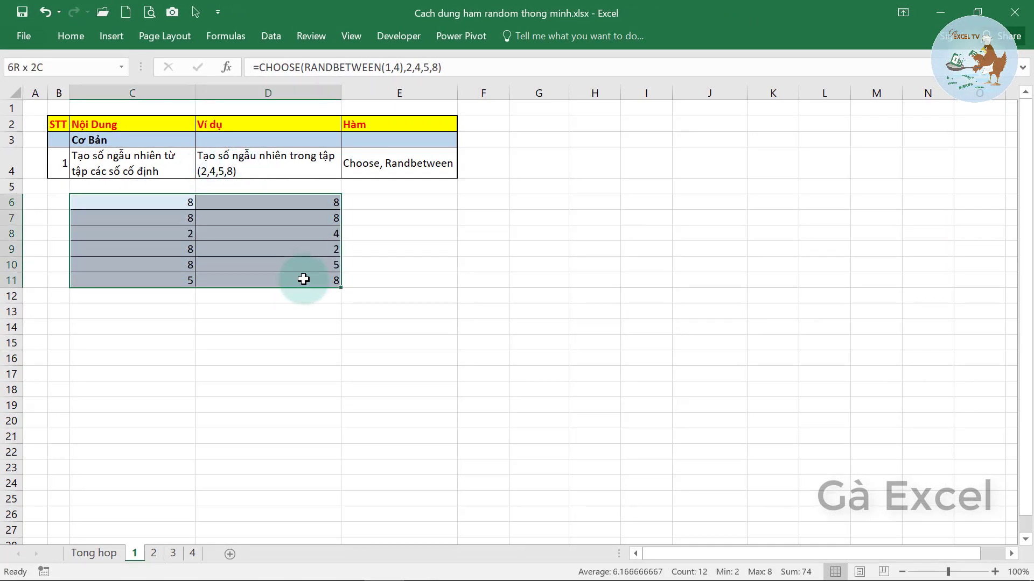
left_click(303, 280)
left_click(154, 553)
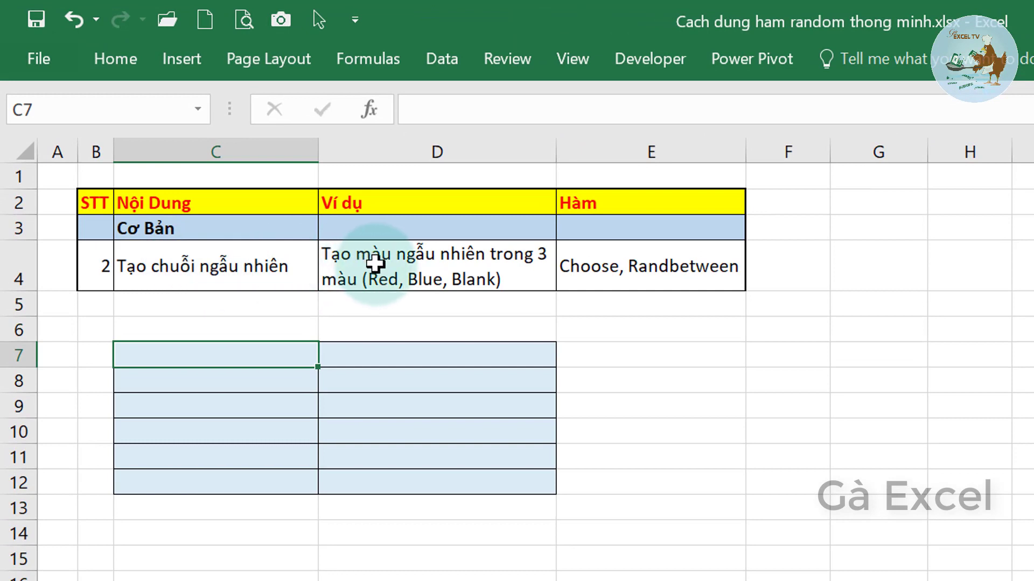
- Review the Red/Blue/Blank example in D4 and select the empty range C7:D12
left_click(151, 263)
left_click(460, 266)
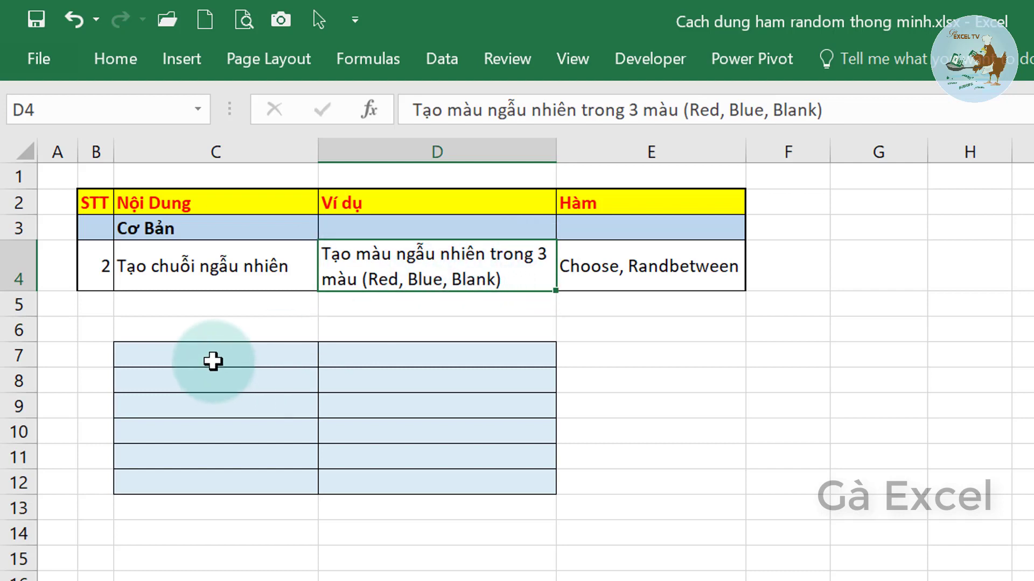
left_click_drag(173, 355, 458, 483)
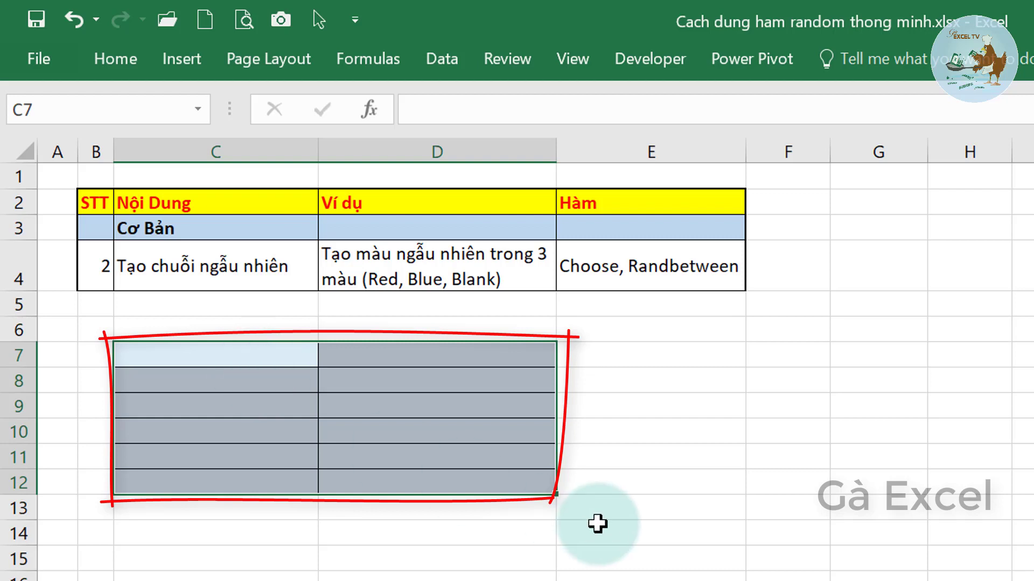
- Fill C7:D12 at once with =CHOOSE(RANDBETWEEN(1,3),"Red","Blue","Blank")
type("=")
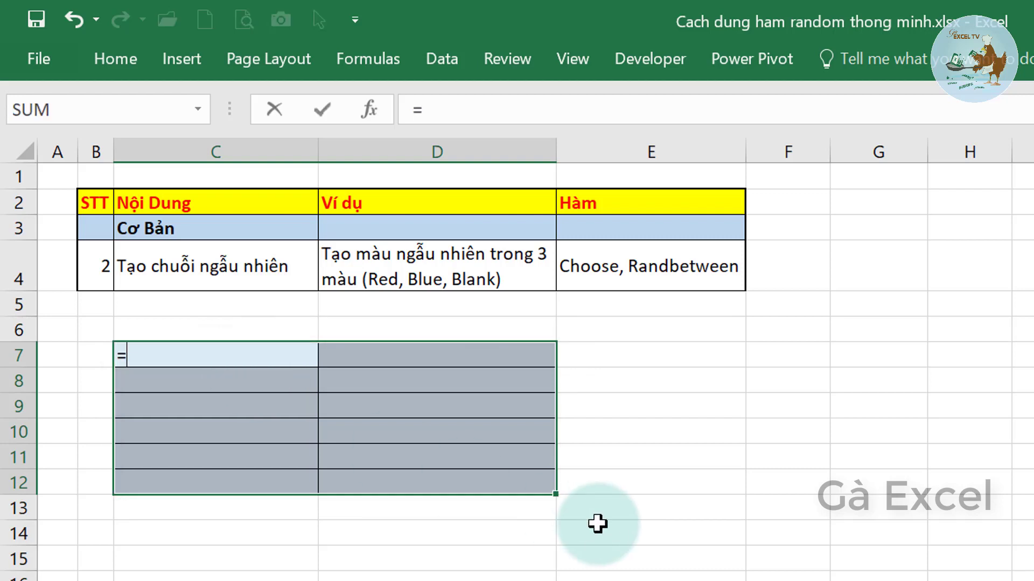
type("cho")
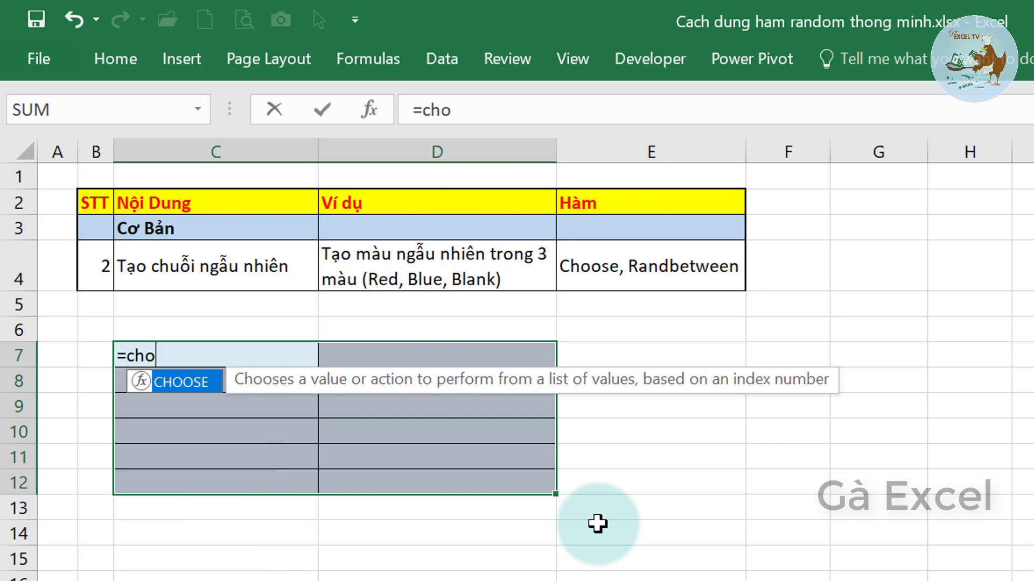
key("Tab")
type("r")
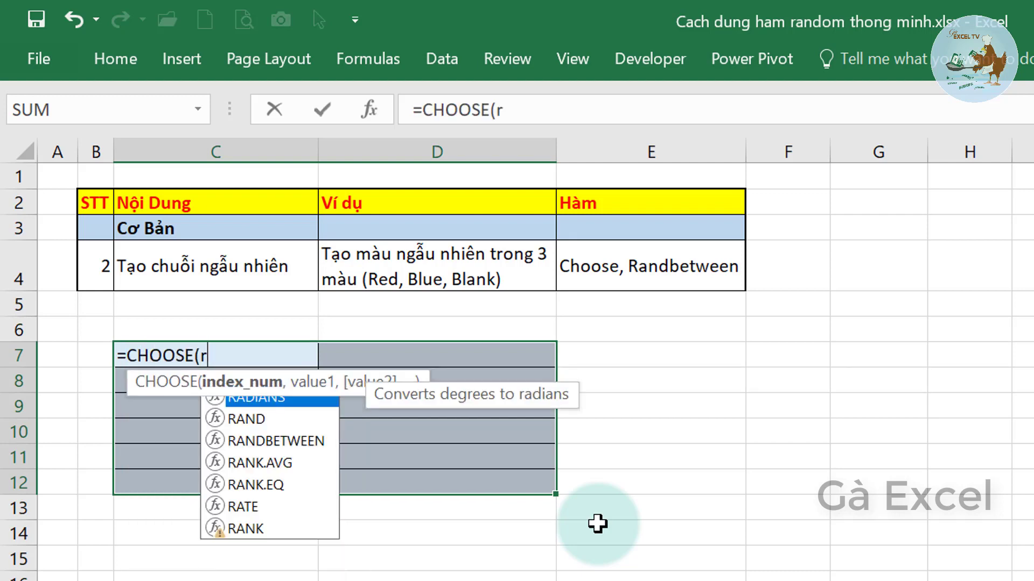
type("an")
key("Down")
key("Tab")
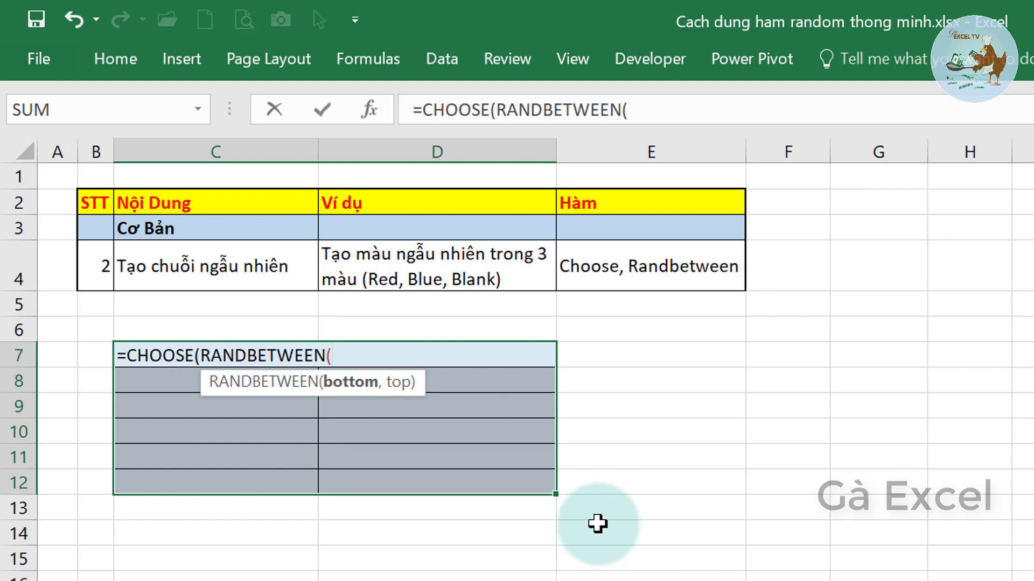
type("1,3")
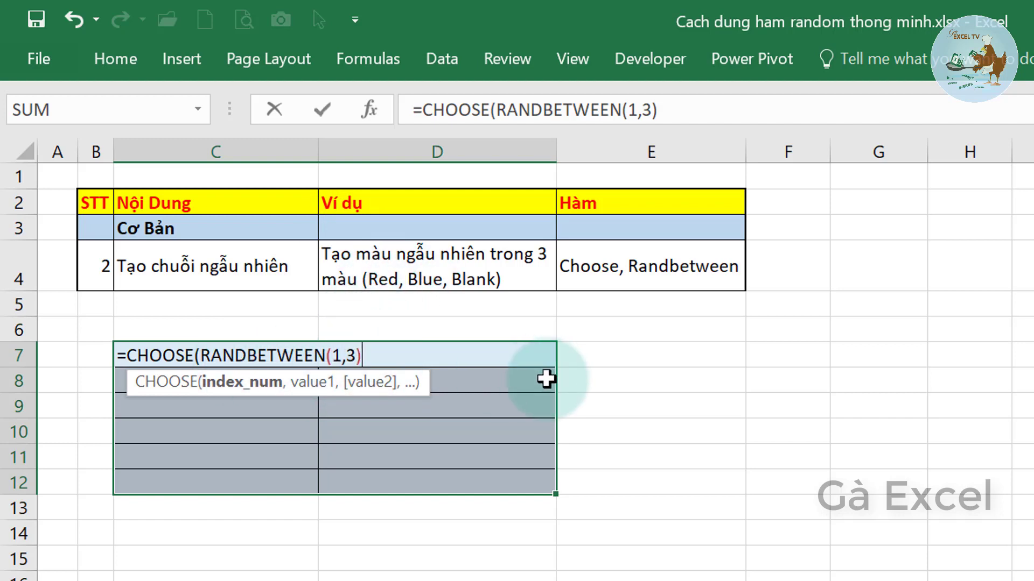
type(",\"Re")
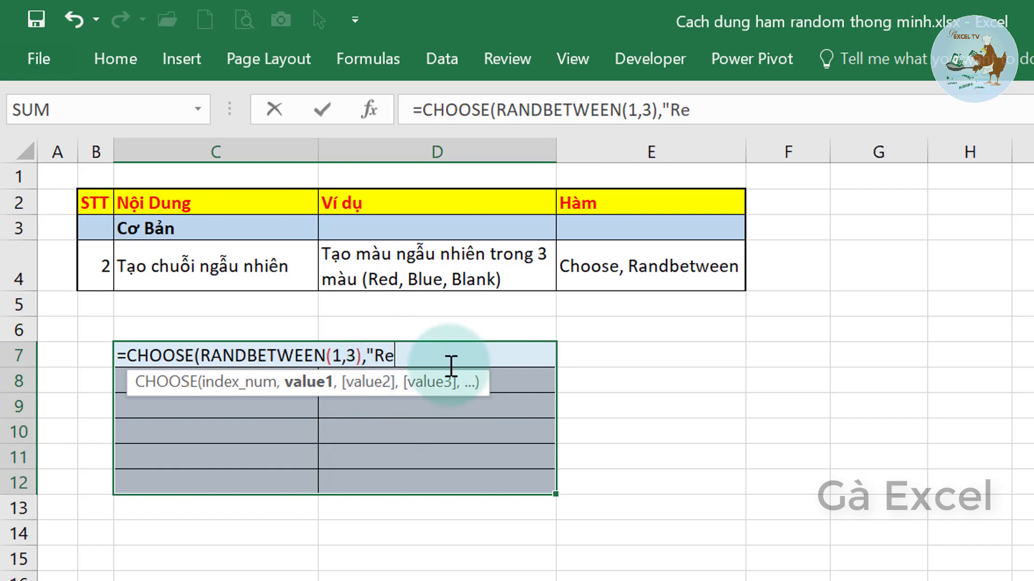
type("d\",\"Blue")
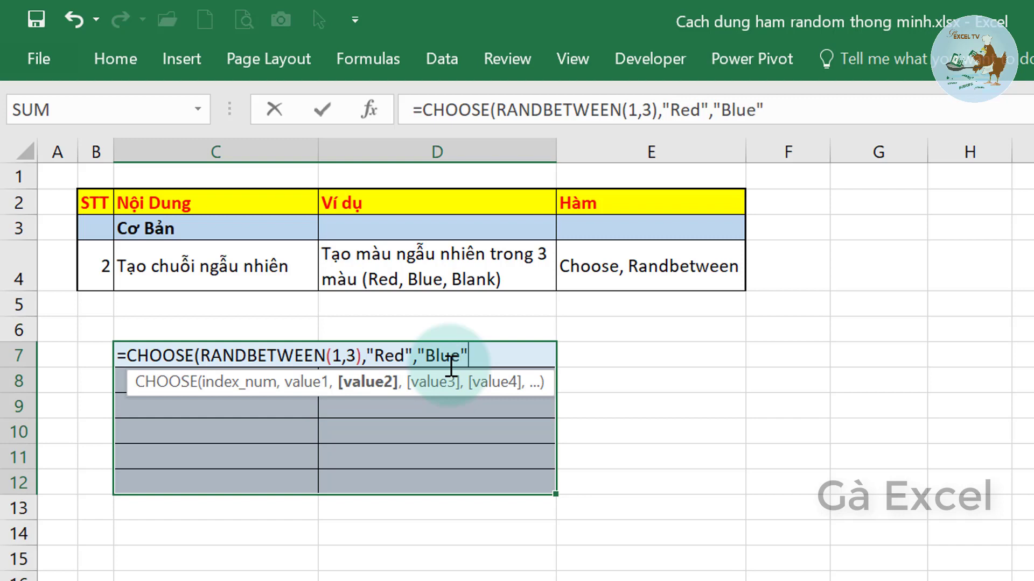
type(",\"Blank")
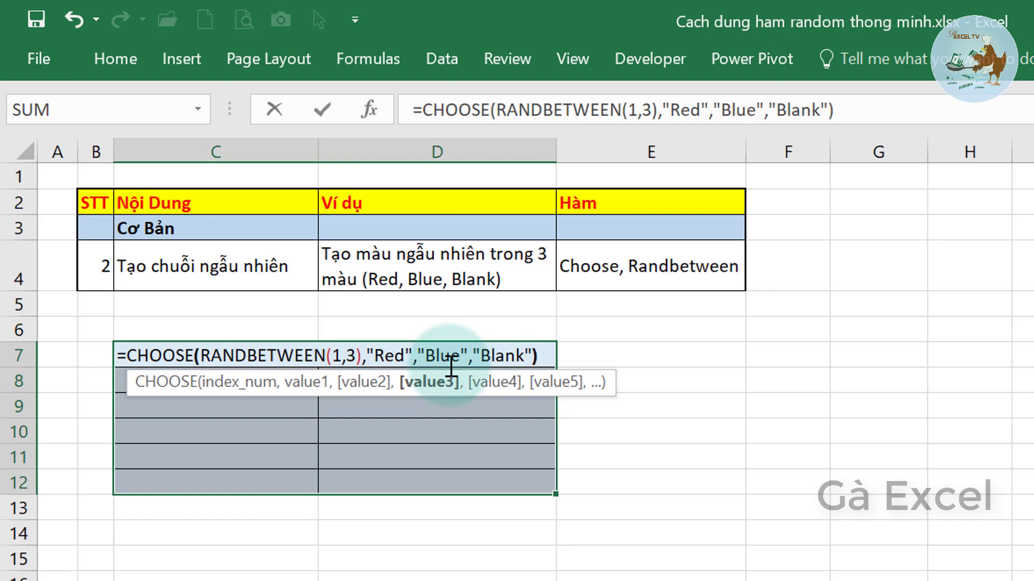
key("ctrl+Return")
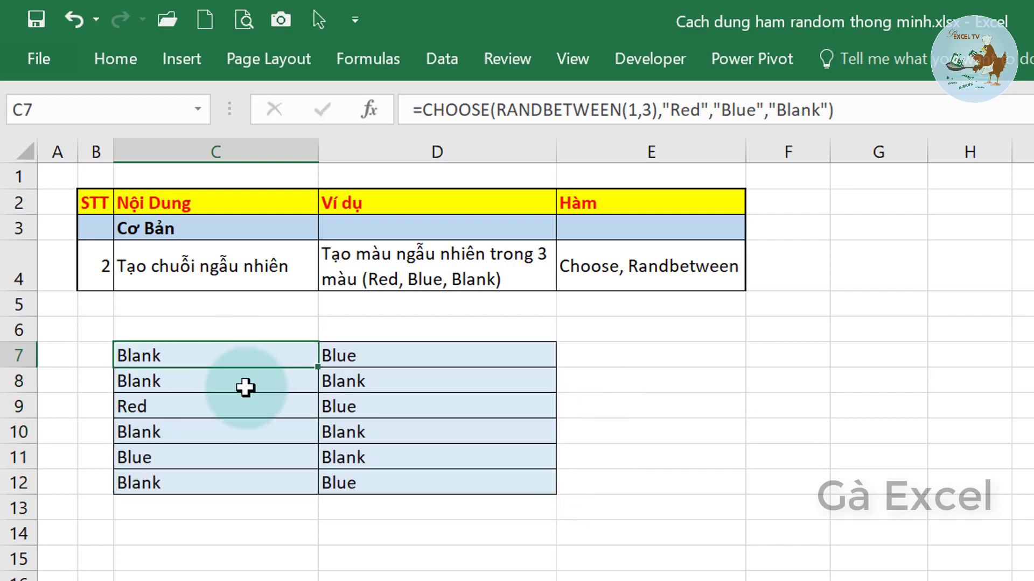
- Review the random colour results in C7:D12, then move to sheet 3
left_click(250, 372)
left_click_drag(250, 374, 442, 477)
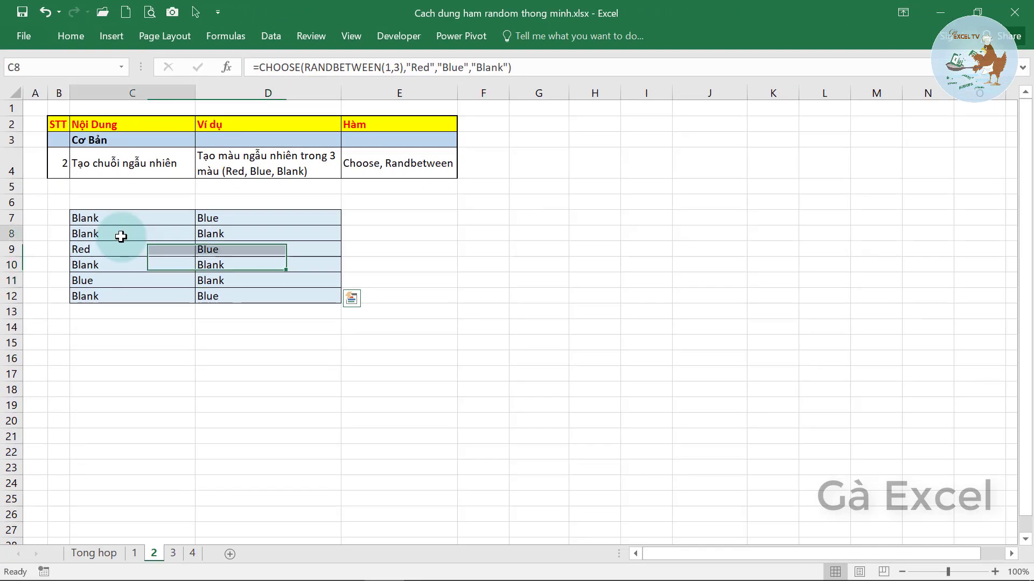
left_click(148, 267)
left_click(173, 554)
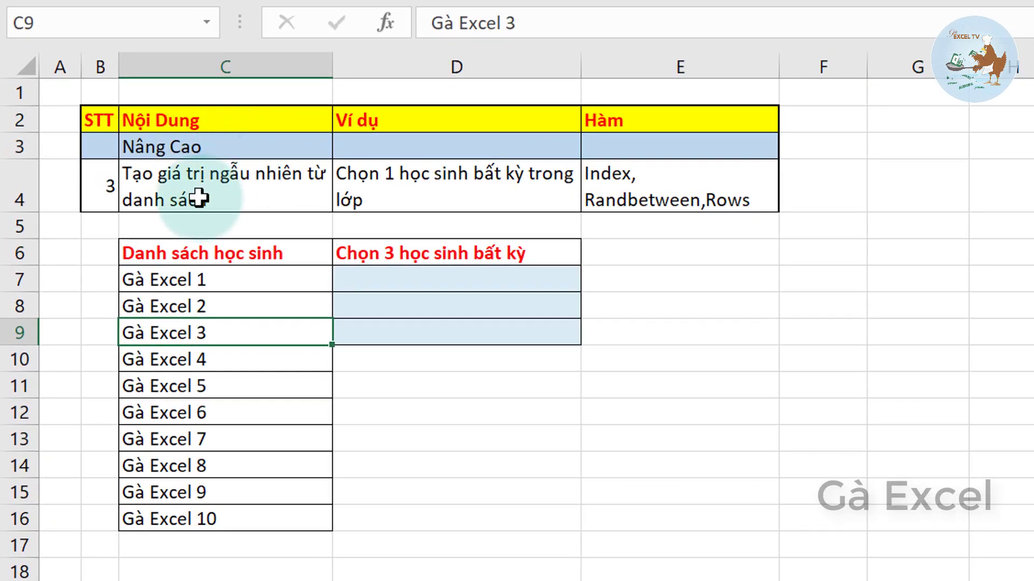
- Review sheet 3's student list, select D7:D9, and begin an INDEX formula
left_click(155, 179)
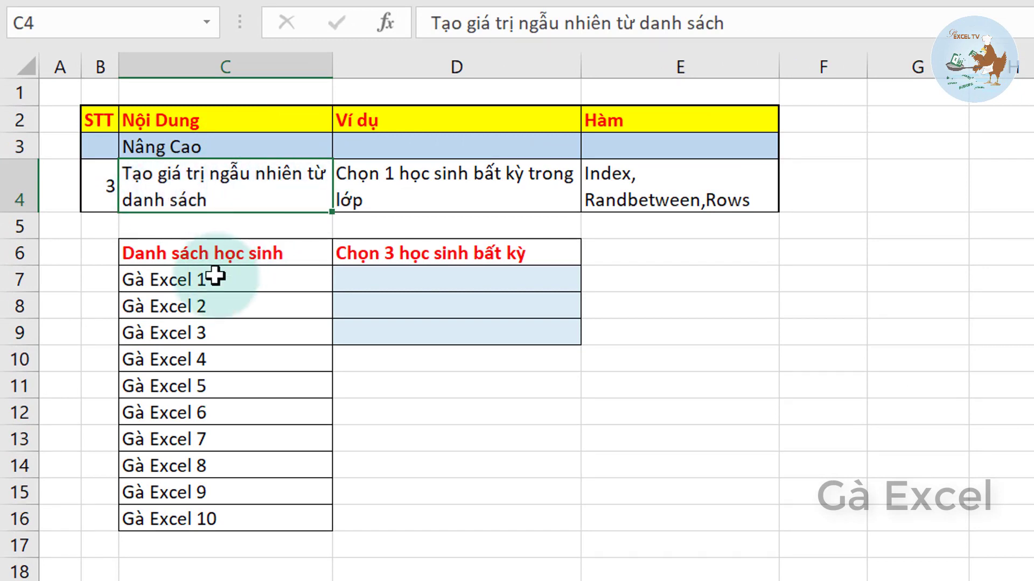
mouse_move(278, 279)
left_mouse_down()
mouse_move(239, 539)
mouse_move(245, 521)
left_mouse_up()
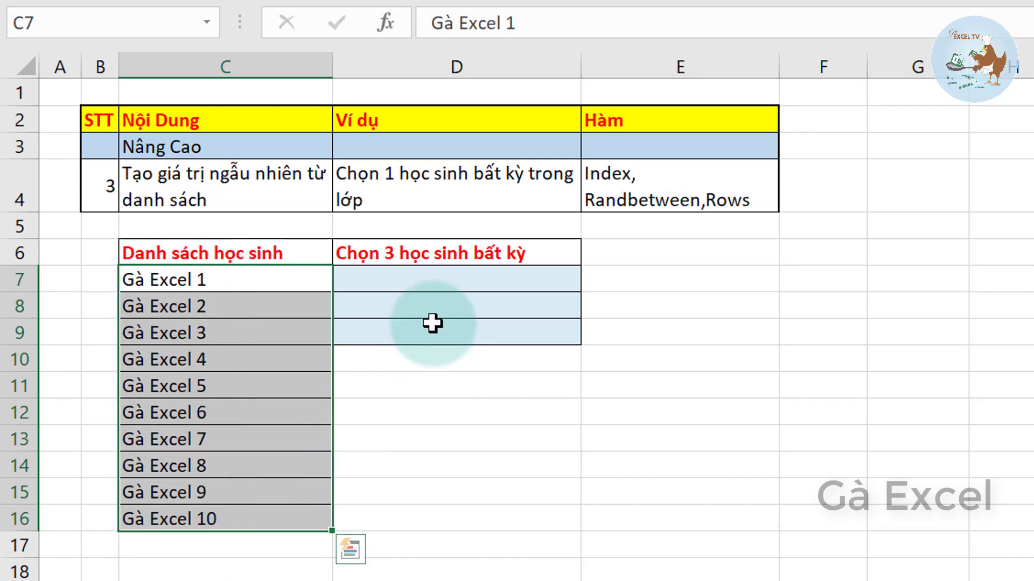
left_click(461, 281)
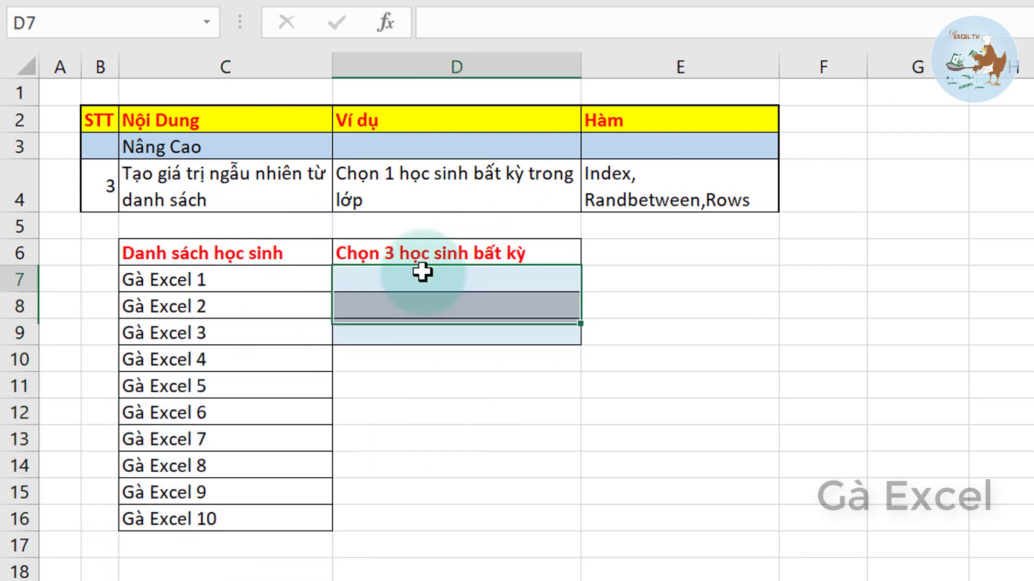
left_click_drag(428, 279, 427, 326)
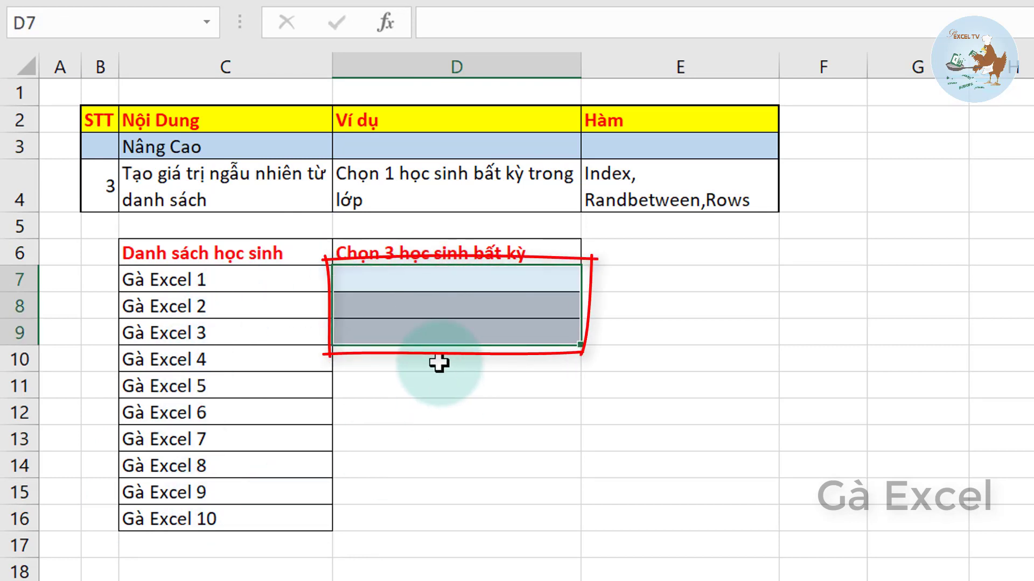
type("=")
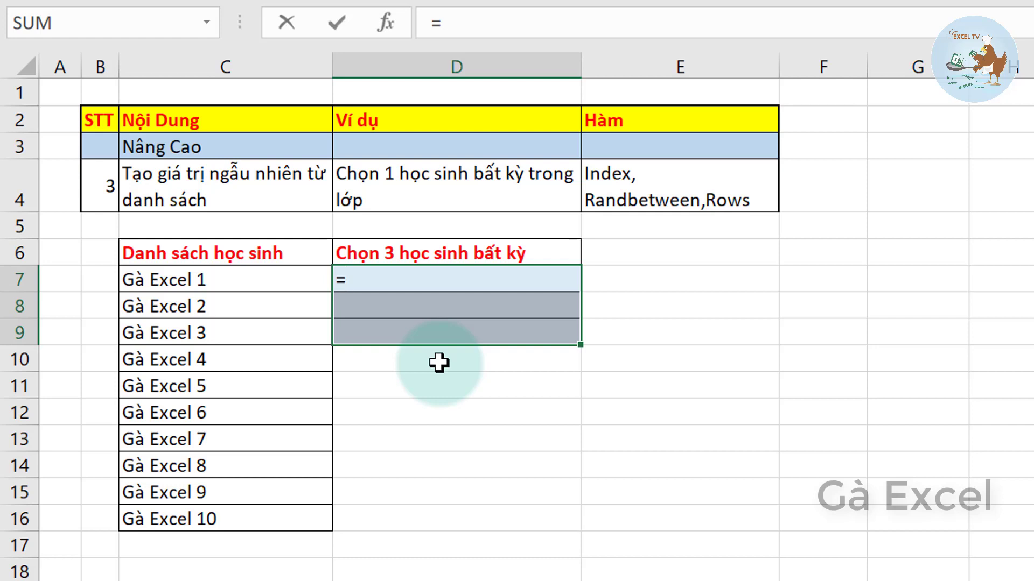
type("in")
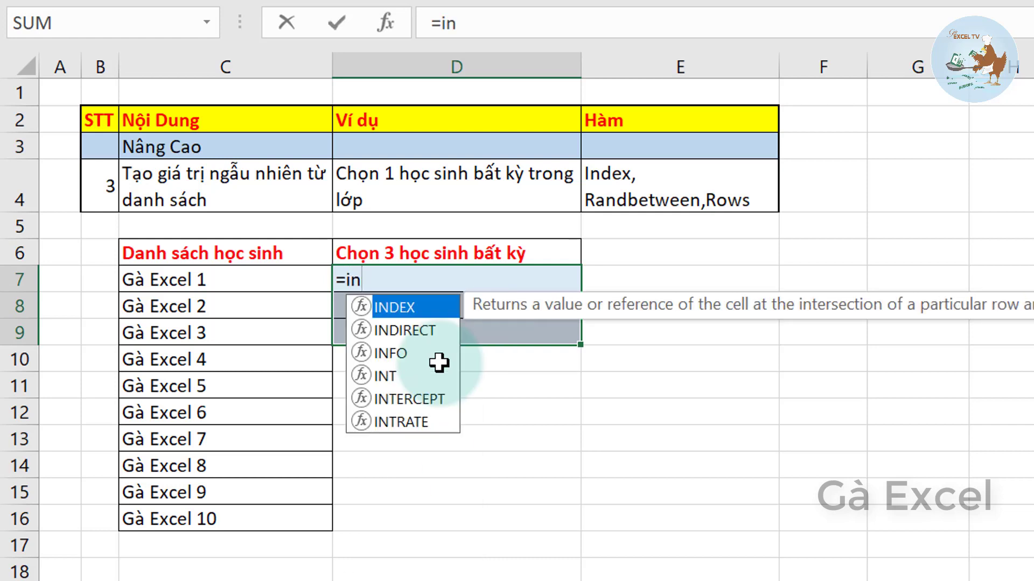
- Extend D7's formula to =INDEX($C$7:$C$16,RANDBETWEEN(1, with the student list locked absolute
key("Tab")
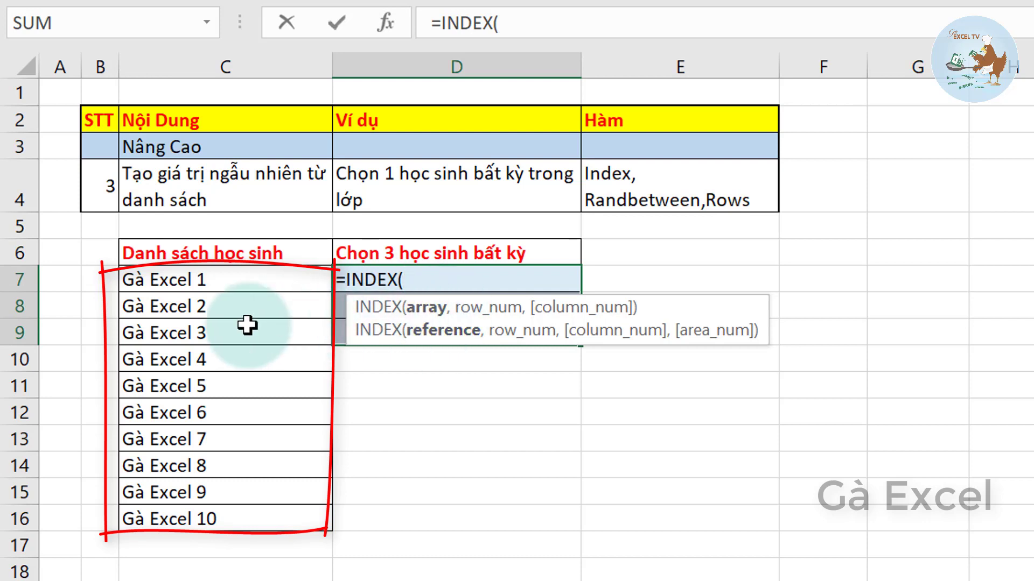
left_click_drag(233, 276, 214, 514)
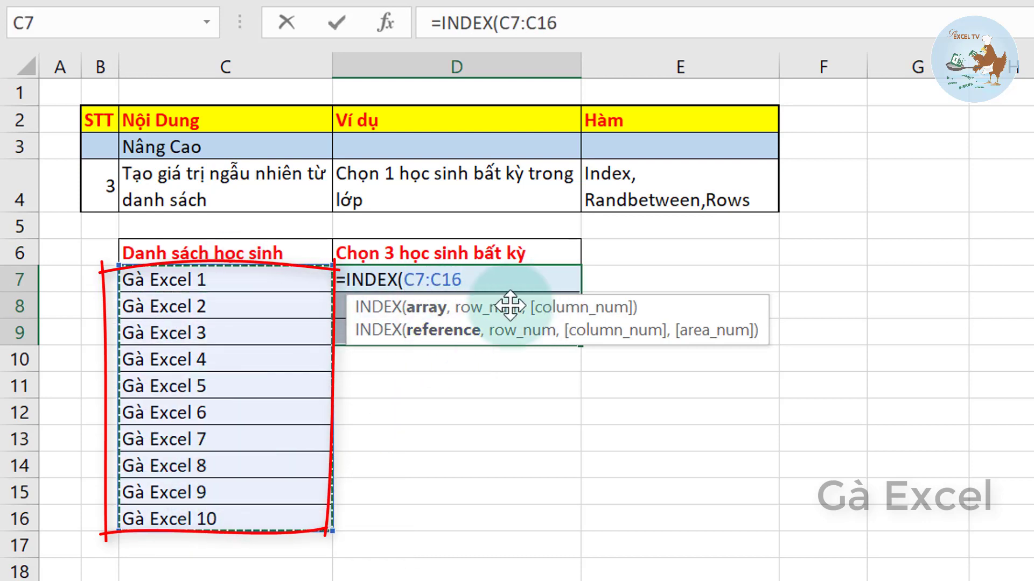
key("F4")
key("F4")
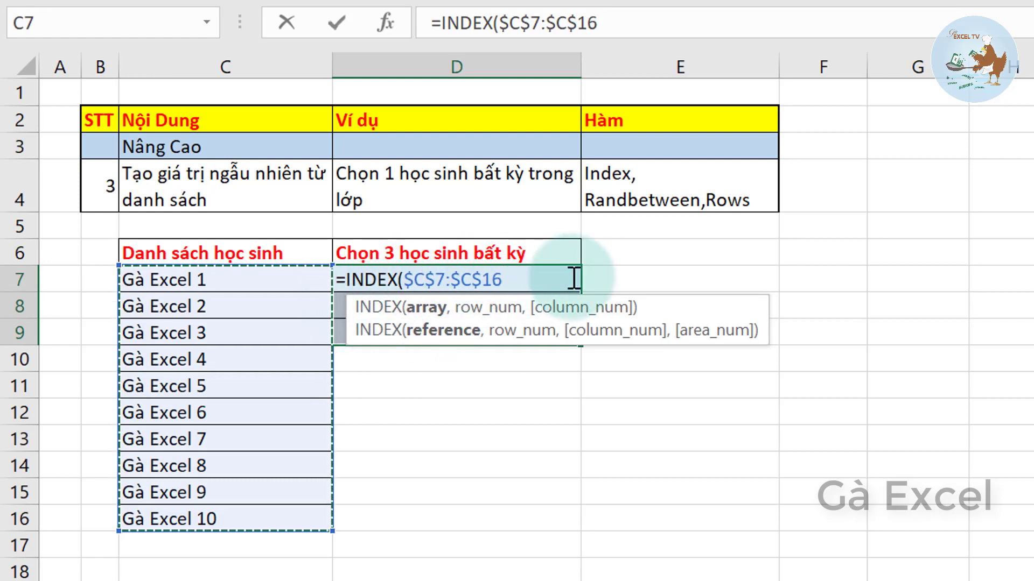
type(",")
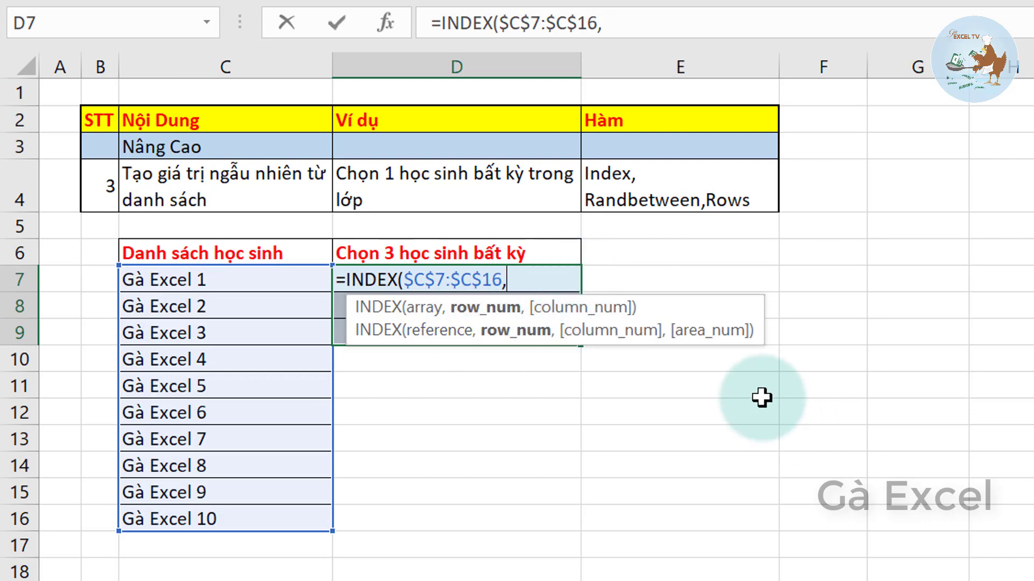
type("ran")
key("Down")
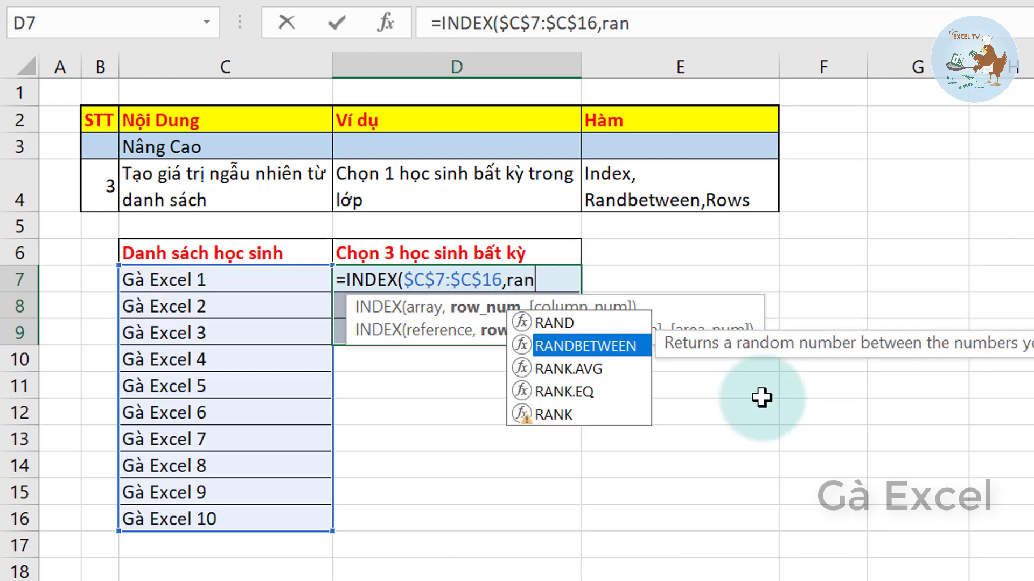
key("Tab")
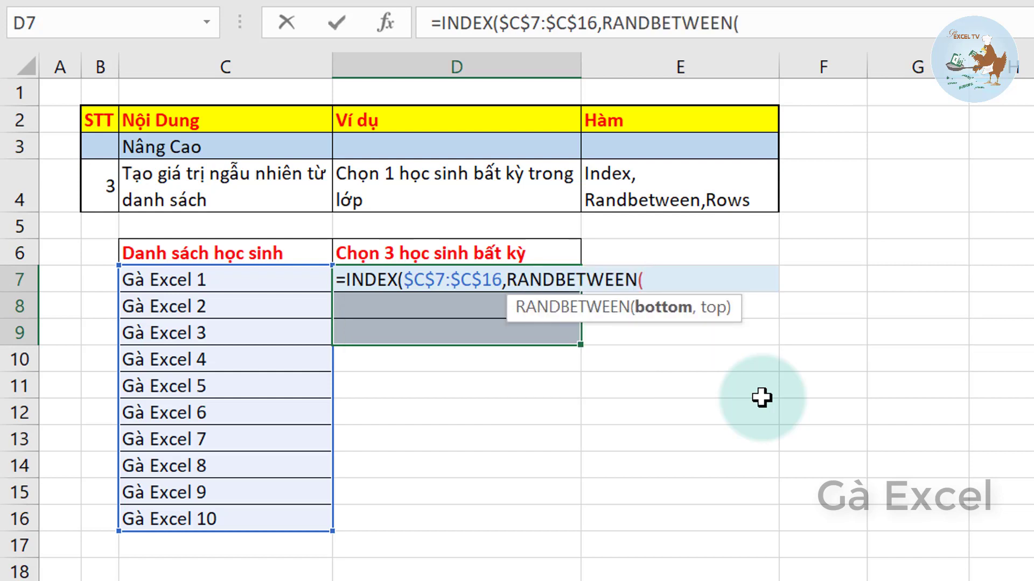
type("1,")
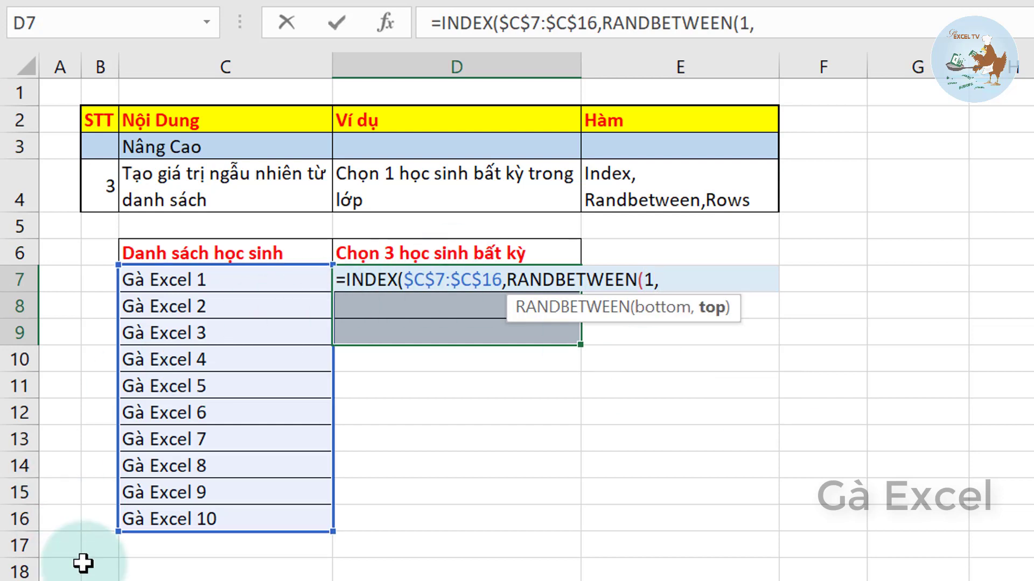
type("ro")
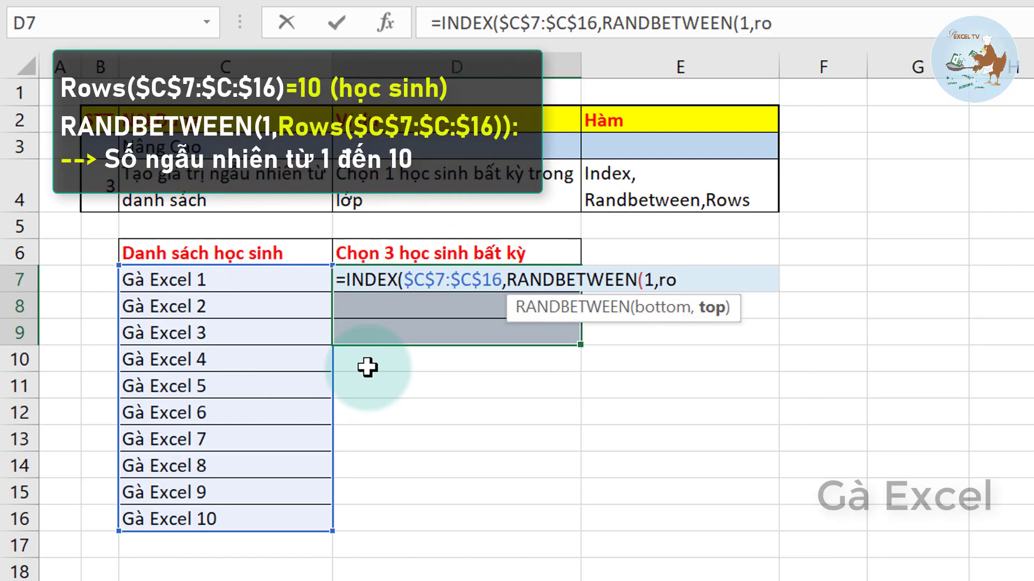
type("ws")
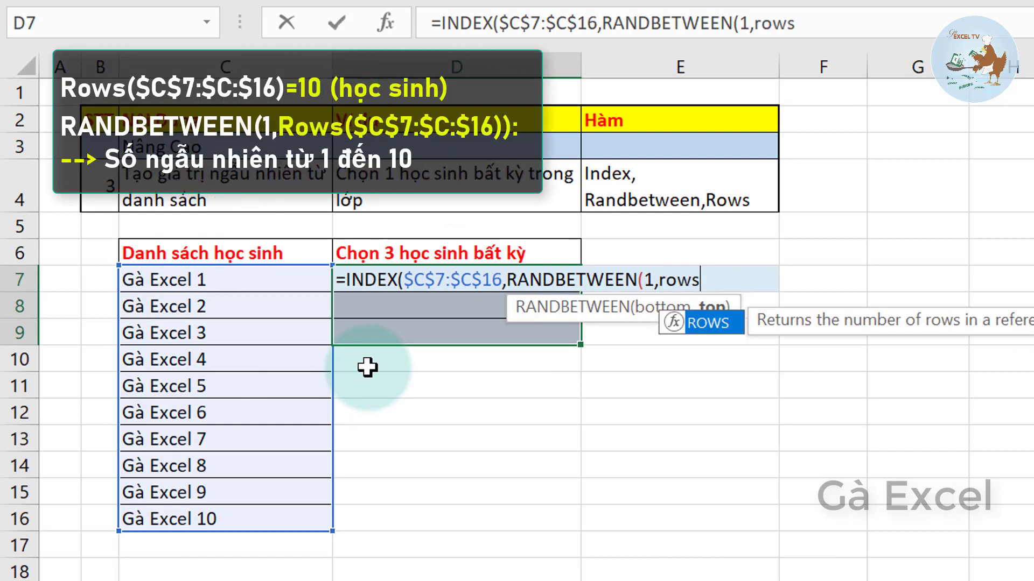
type("(")
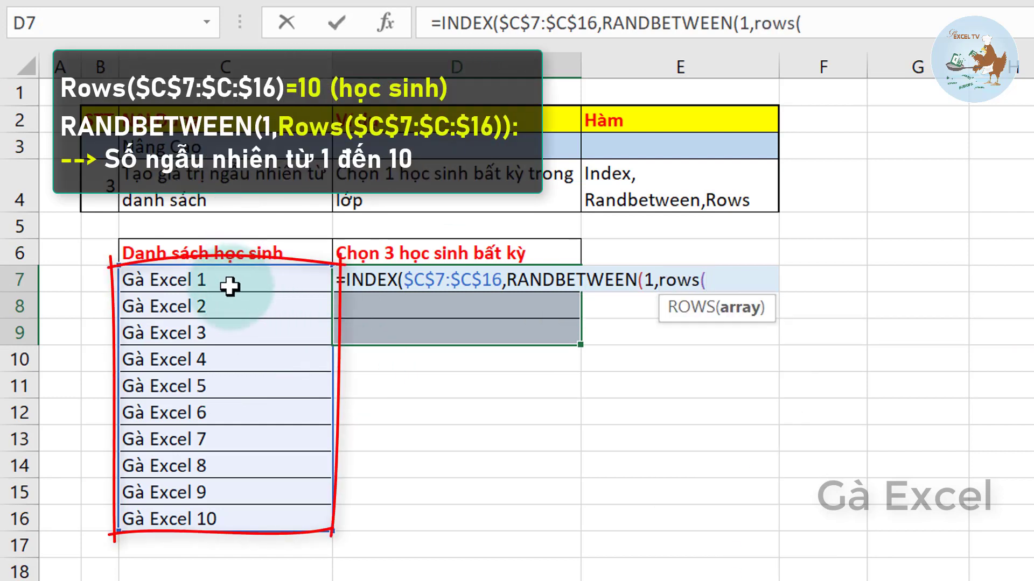
- Finish the formula with ROWS($C$7:$C$16) as the upper bound and fill D7:D9 at once
left_click_drag(230, 287, 234, 518)
key("F4")
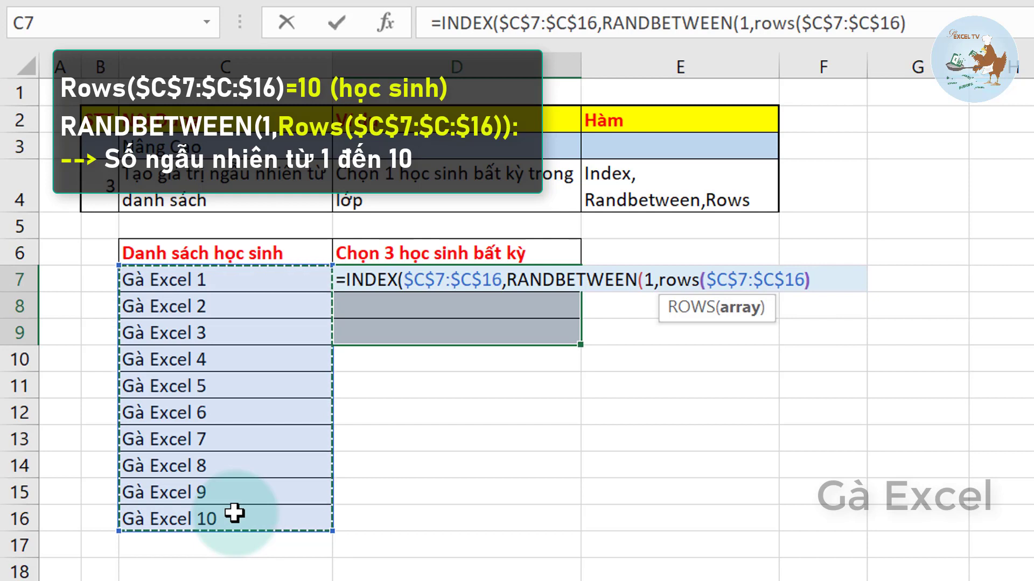
type(")")
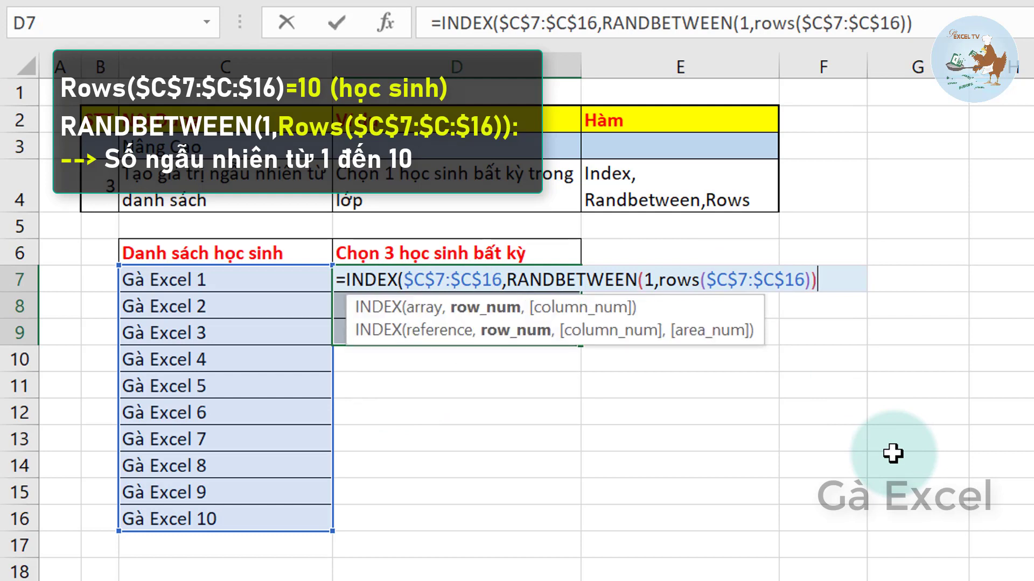
type(",")
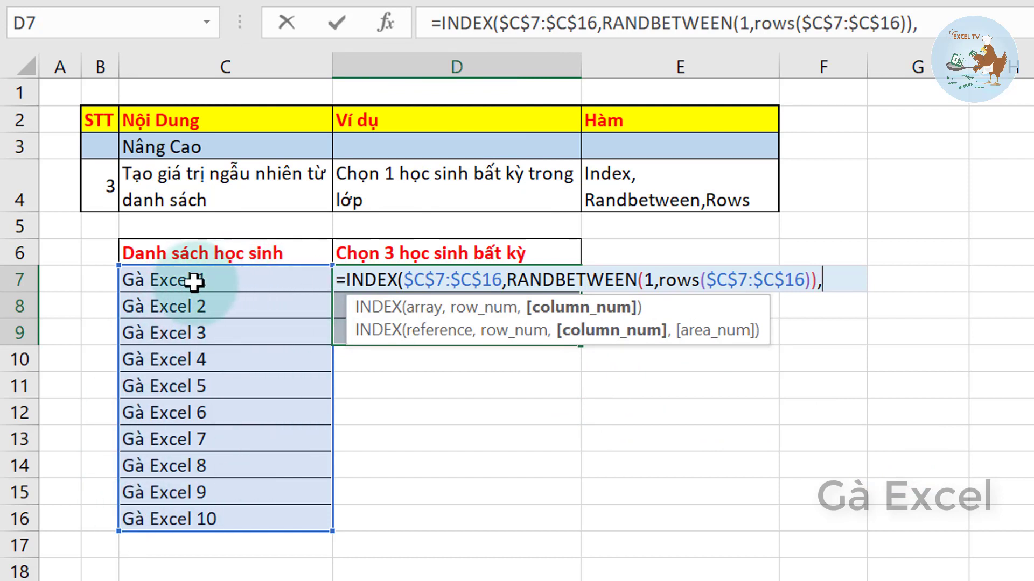
type("1")
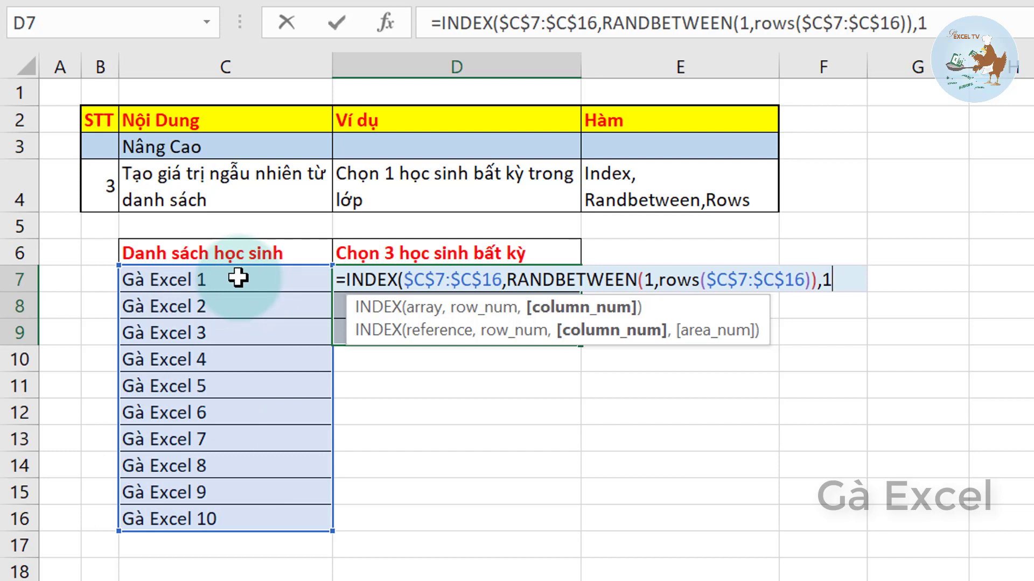
key("BackSpace")
key("BackSpace")
type(")")
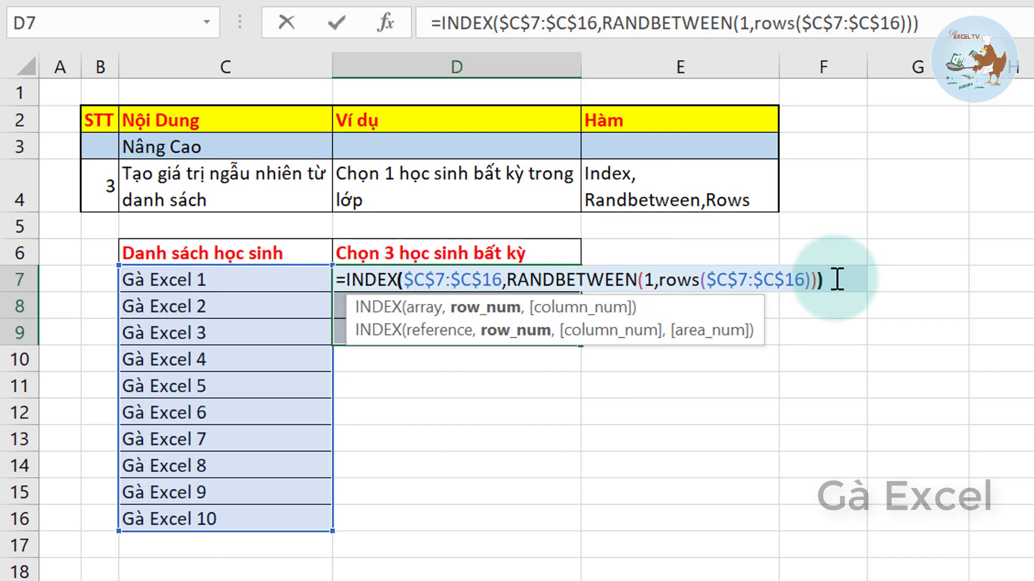
key("ctrl+Return")
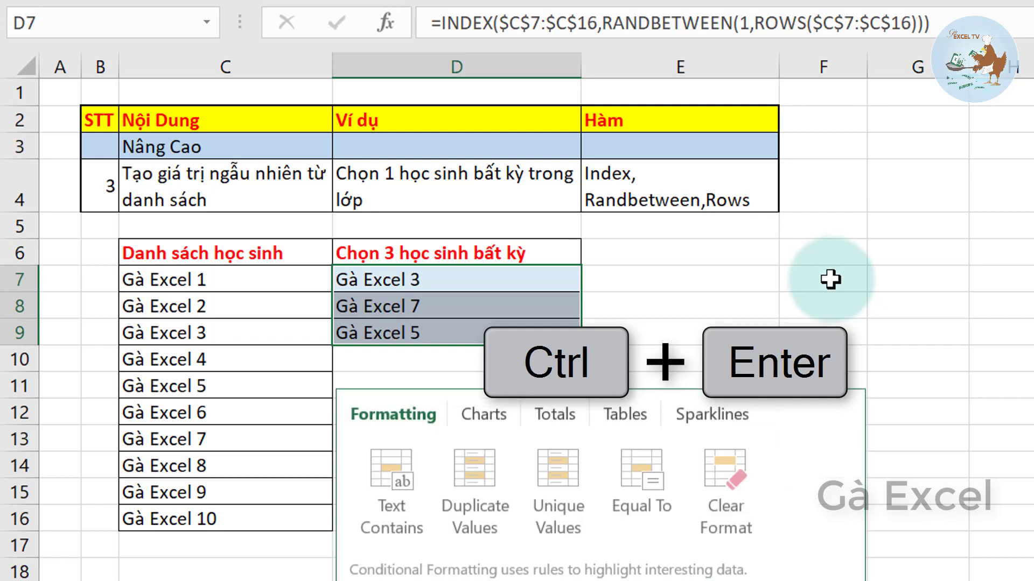
- Re-enter the INDEX/RANDBETWEEN formulas in D7 and D9 to redraw the random student picks
left_click(509, 305)
left_click(498, 280)
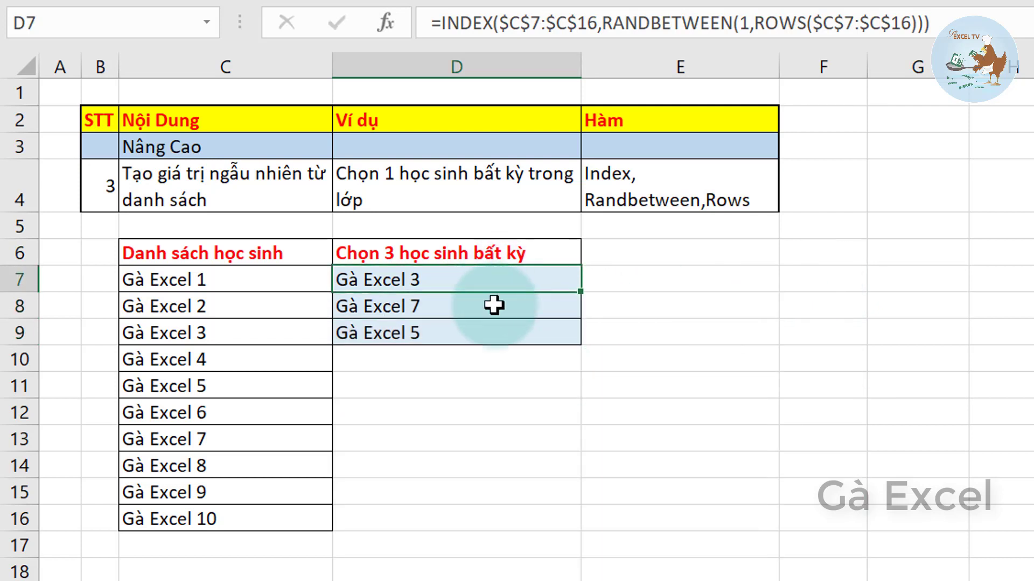
left_click(491, 326)
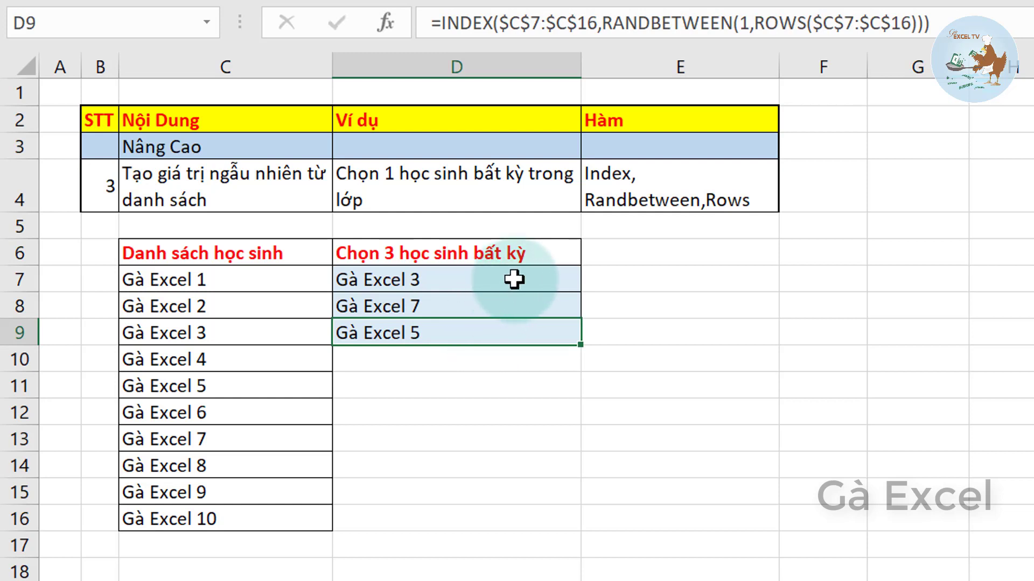
double_click(514, 279)
key("Return")
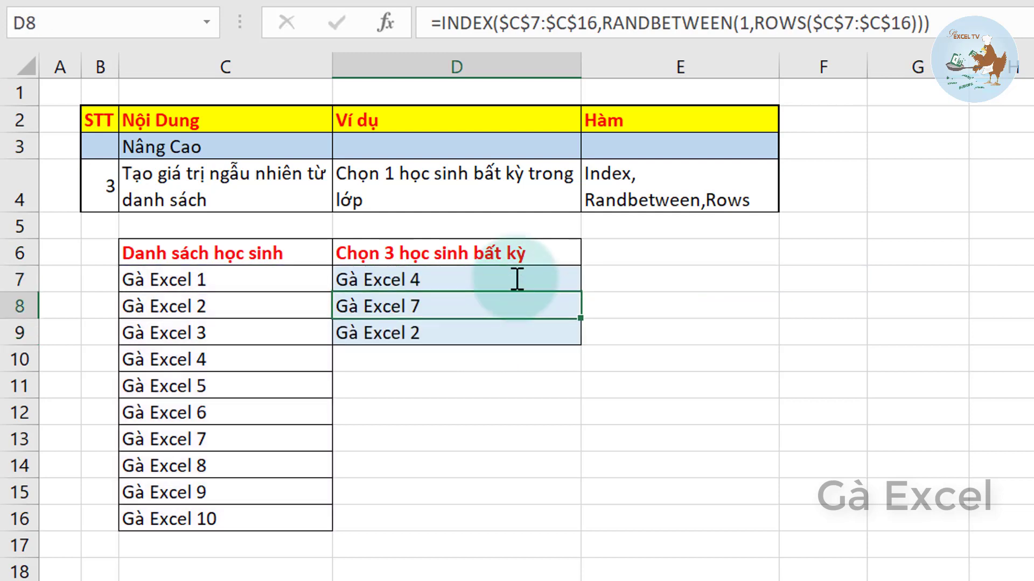
key("Return")
key("Return")
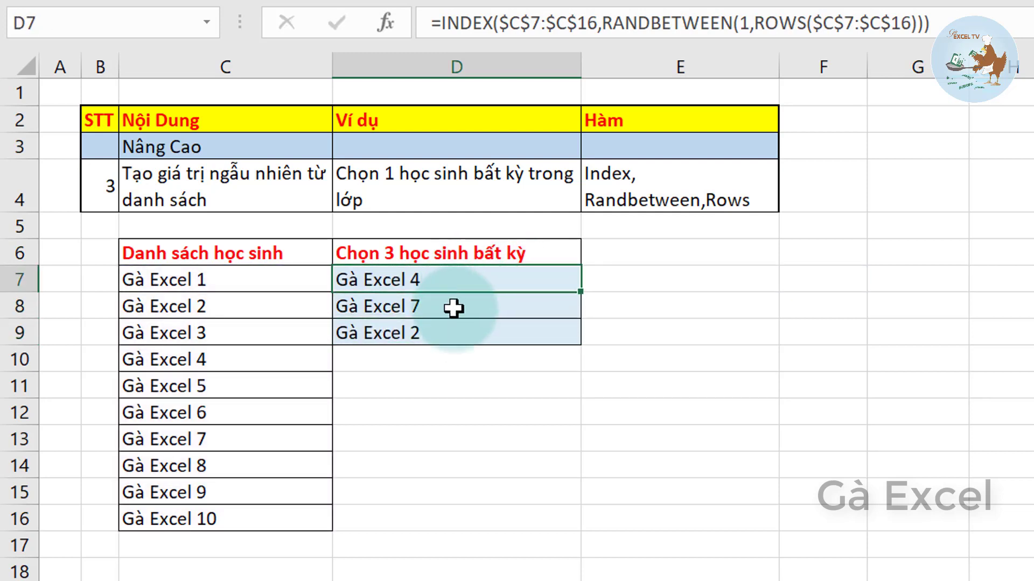
left_click(473, 329)
double_click(477, 331)
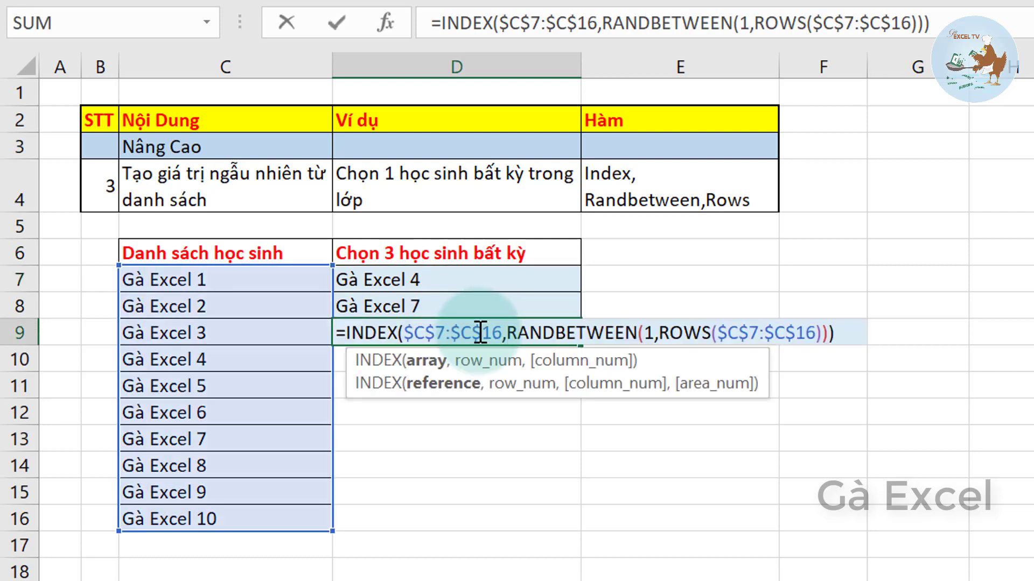
key("Return")
- Compare the picks in D7:D9 against the student name list, then move to sheet 4
left_click(471, 282)
left_click_drag(475, 316, 485, 339)
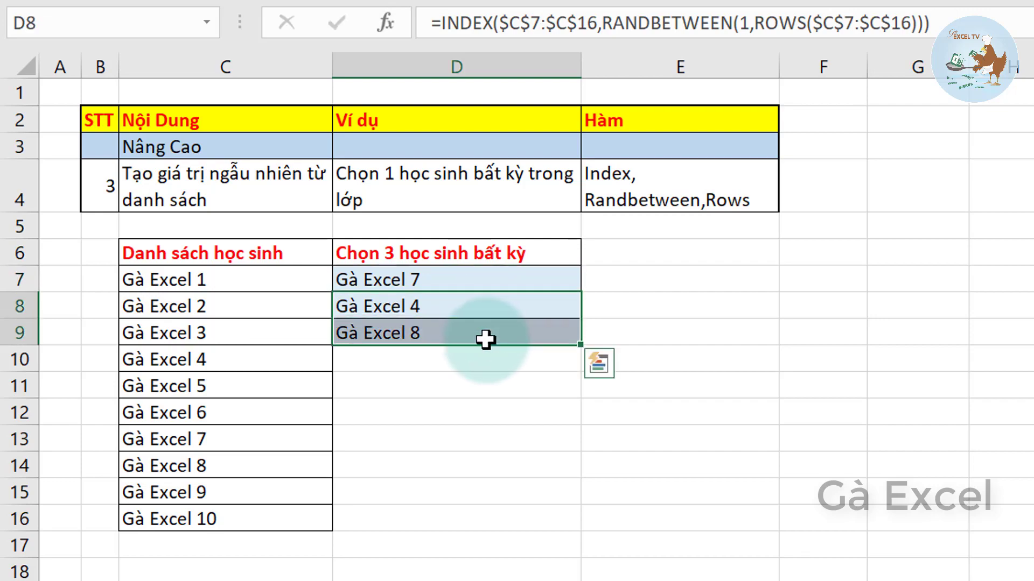
left_click(486, 339)
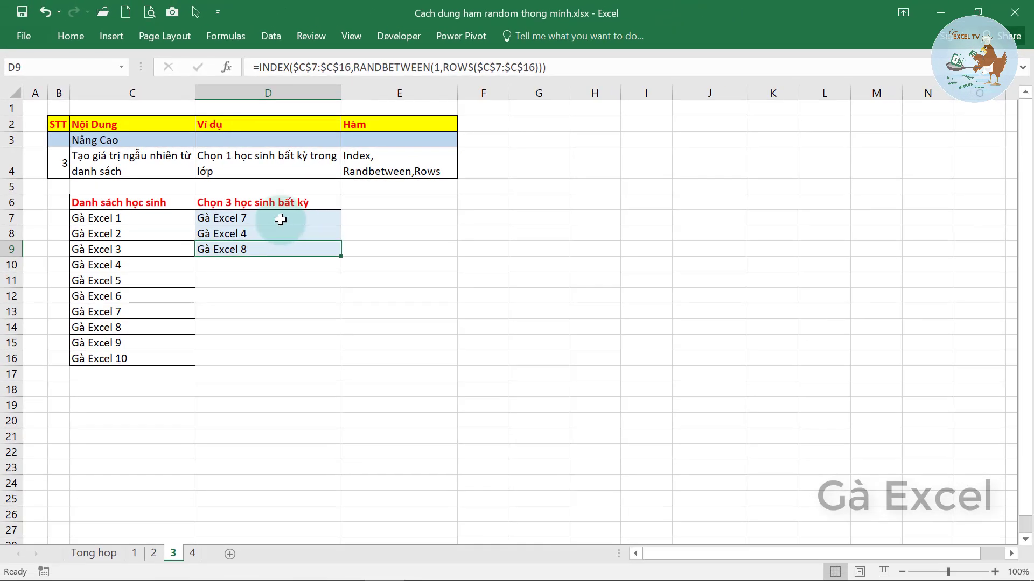
left_click_drag(279, 219, 277, 249)
left_click_drag(126, 219, 126, 356)
left_click(107, 349)
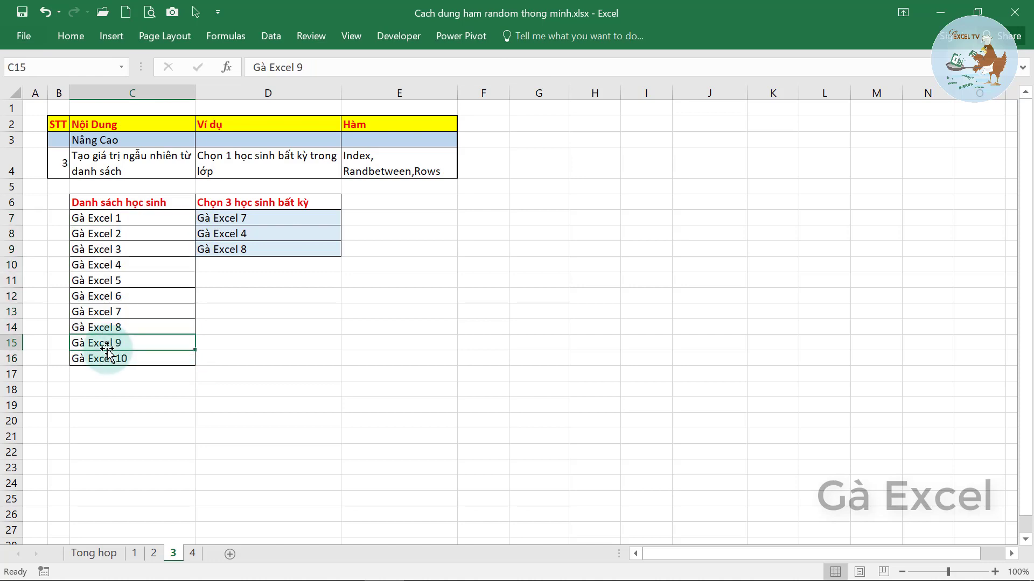
left_click(192, 553)
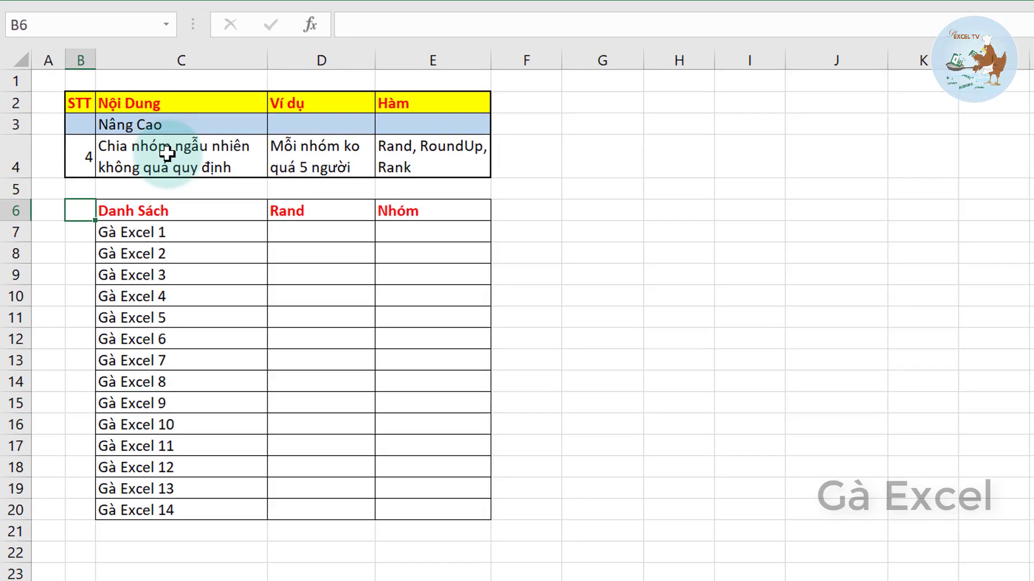
left_click(109, 165)
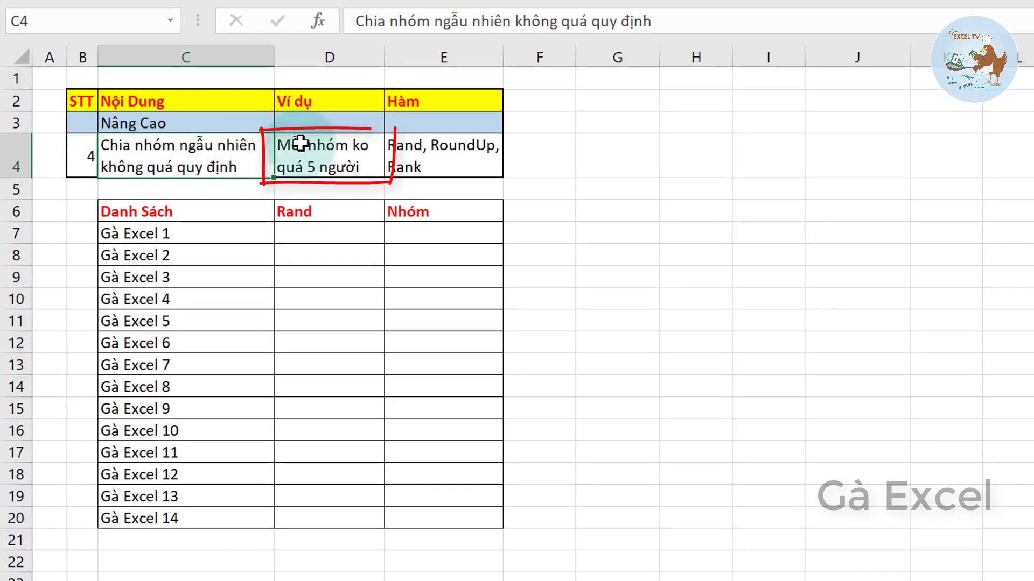
mouse_move(183, 233)
left_mouse_down()
mouse_move(183, 452)
mouse_move(196, 515)
left_mouse_up()
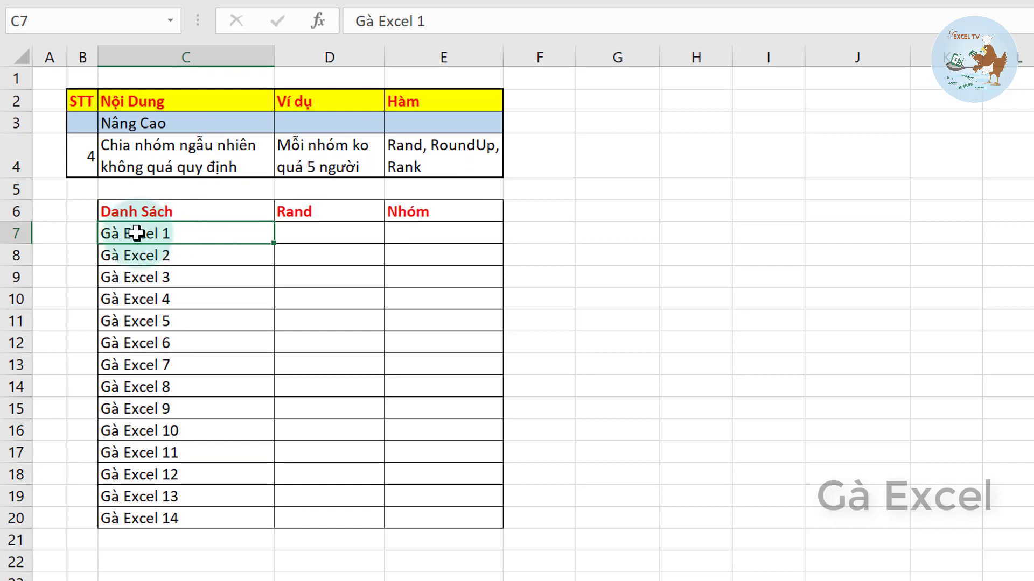
left_click(197, 515)
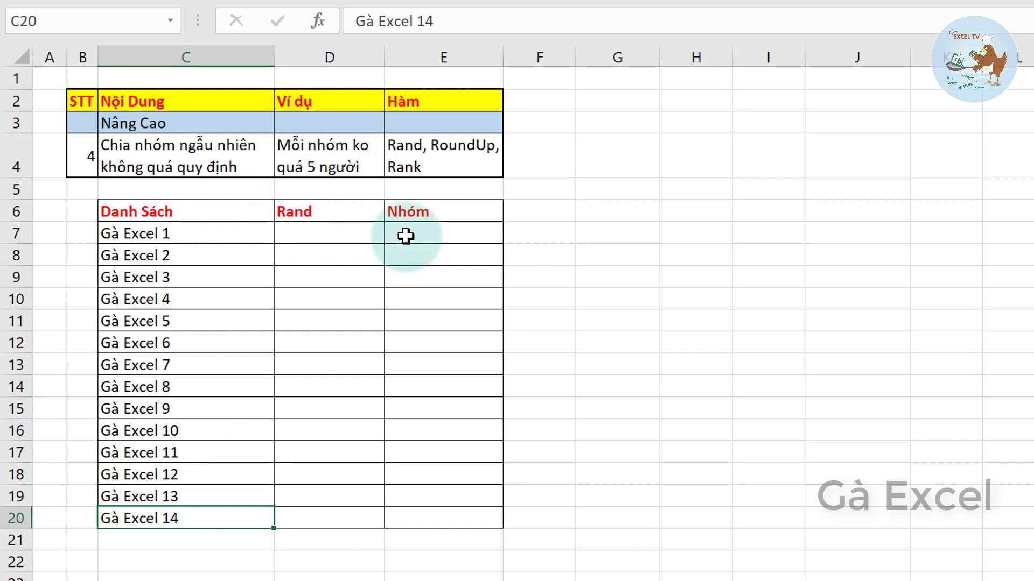
left_click(267, 236)
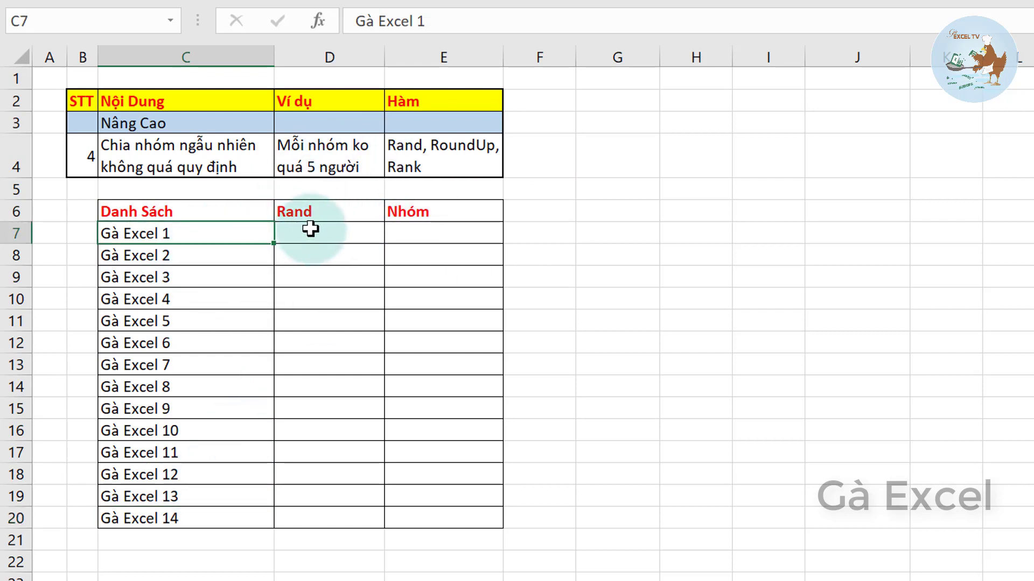
left_click(351, 144)
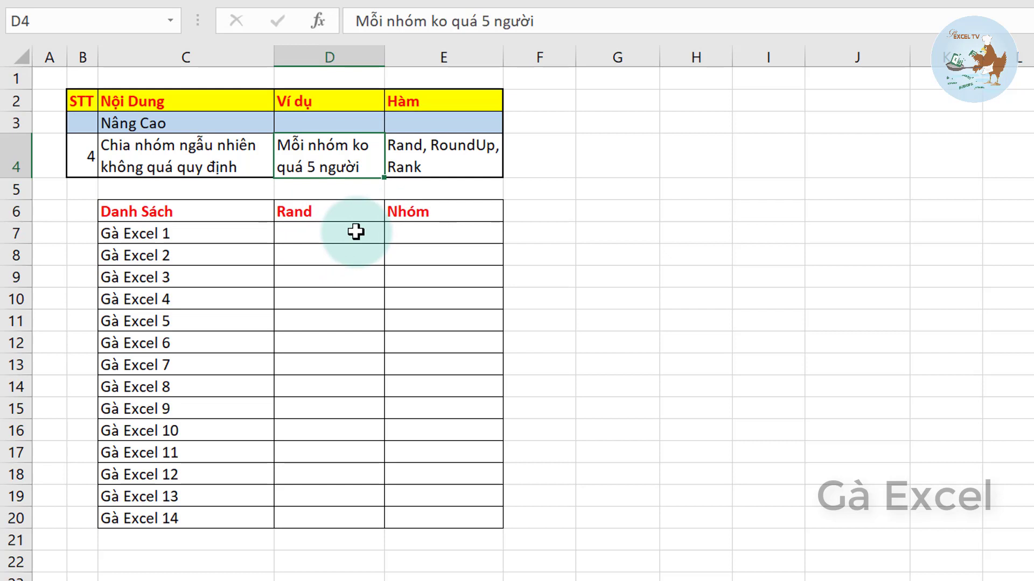
left_click(340, 213)
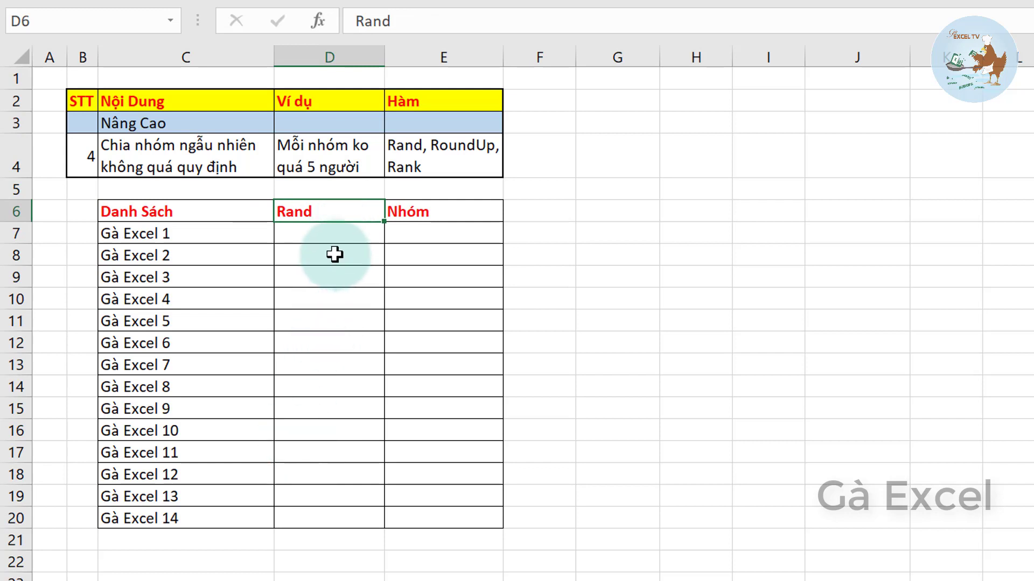
- Fill D7:D20 with =RAND() in one go using Ctrl+Enter
left_click_drag(335, 233, 330, 519)
type("=")
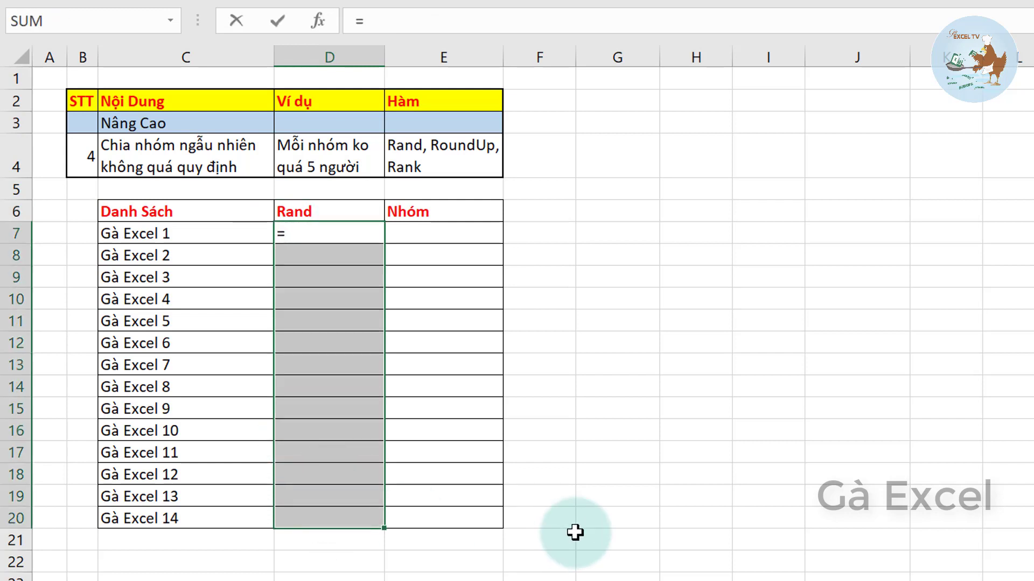
type("rand")
key("Tab")
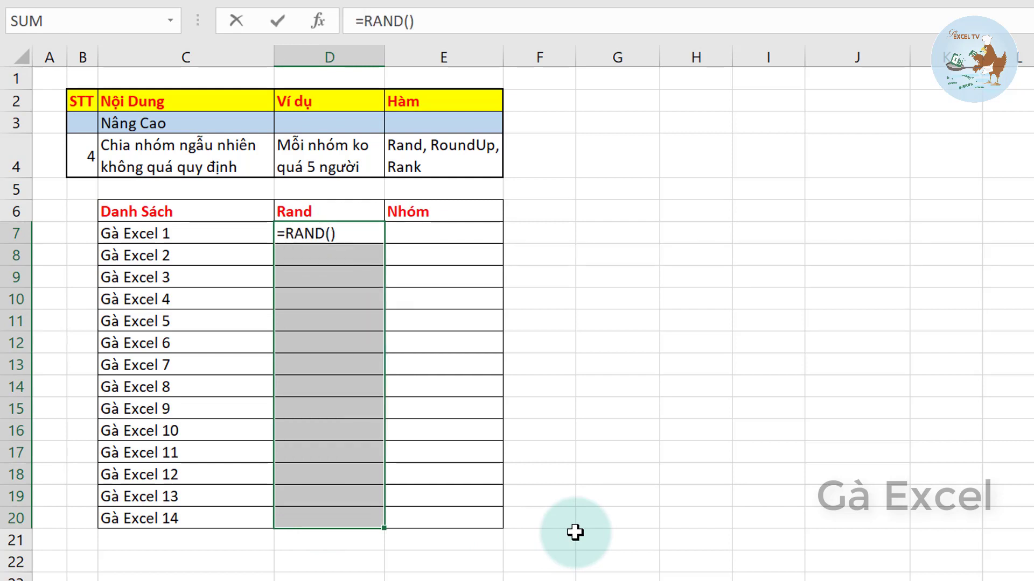
key("ctrl+Return")
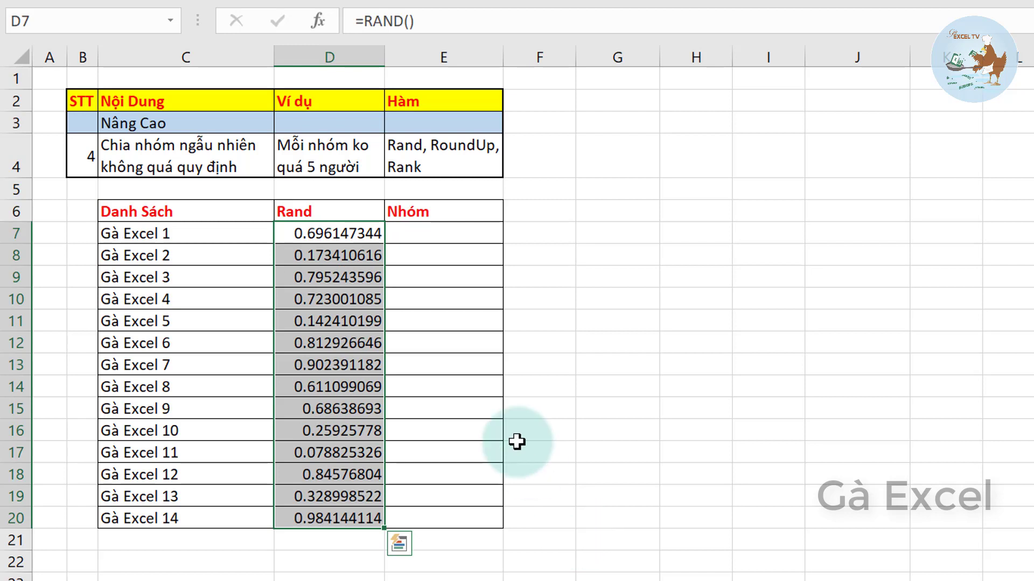
- Check the random decimals in D7:D20 and start editing E7's group formula
mouse_move(317, 233)
left_mouse_down()
mouse_move(337, 328)
mouse_move(351, 510)
left_mouse_up()
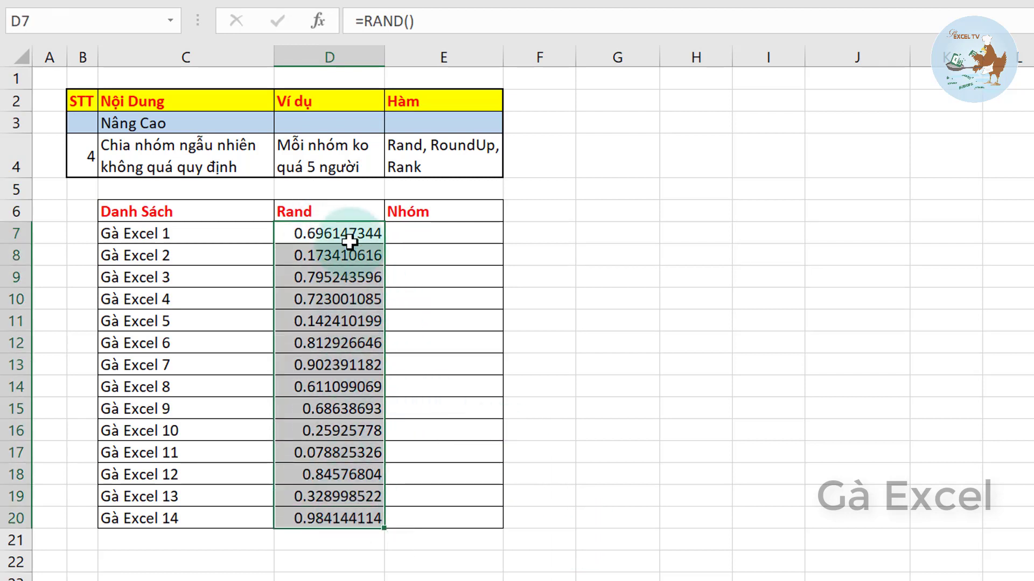
left_click(346, 298)
left_click(350, 371)
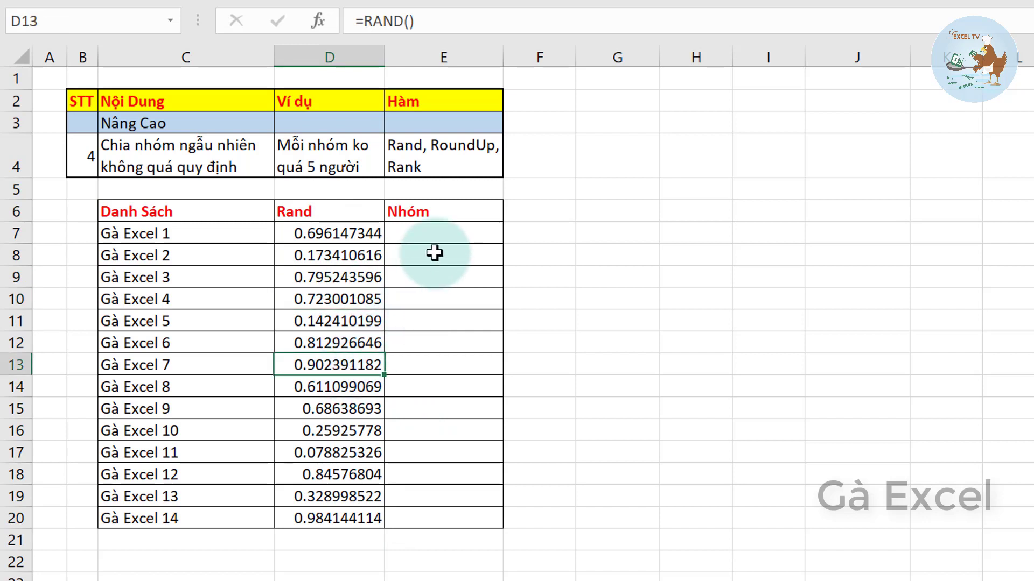
left_click(438, 232)
key("F2")
type("=\"Nhóm \"&")
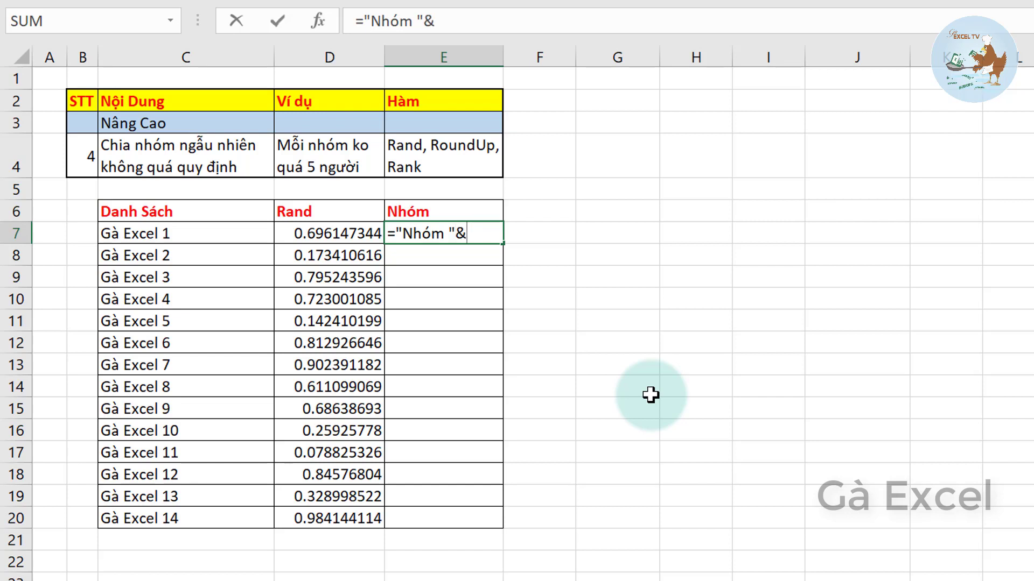
- Nest RANK inside ROUNDUP in E7's ="Nhóm "& formula
type("rou")
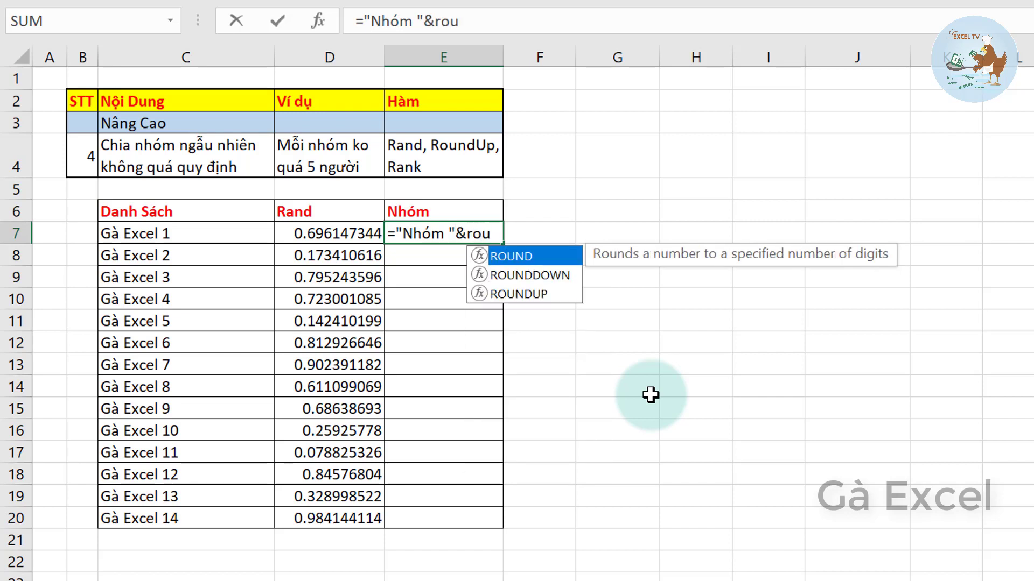
key("Down")
key("Down")
key("Tab")
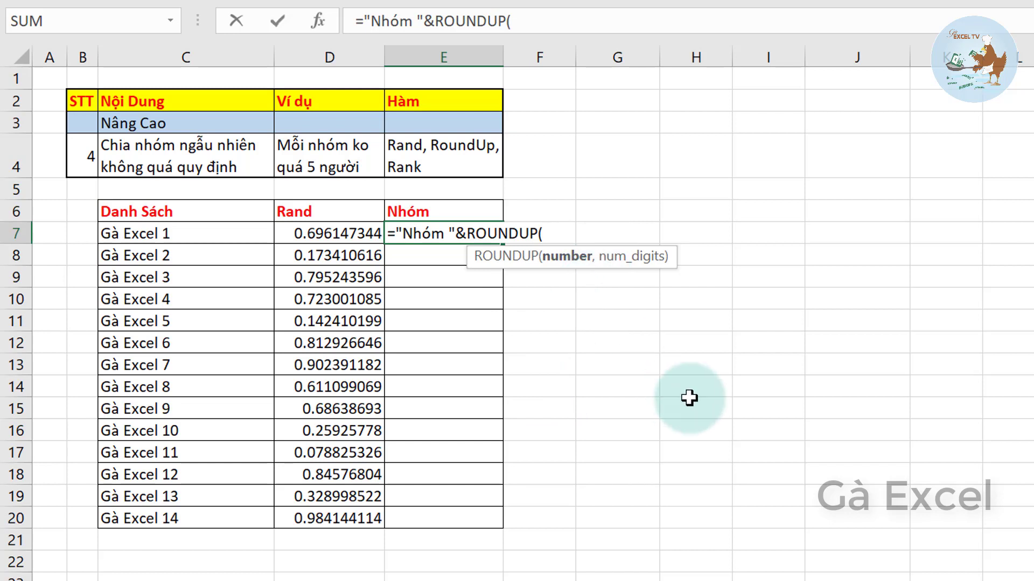
type("rank")
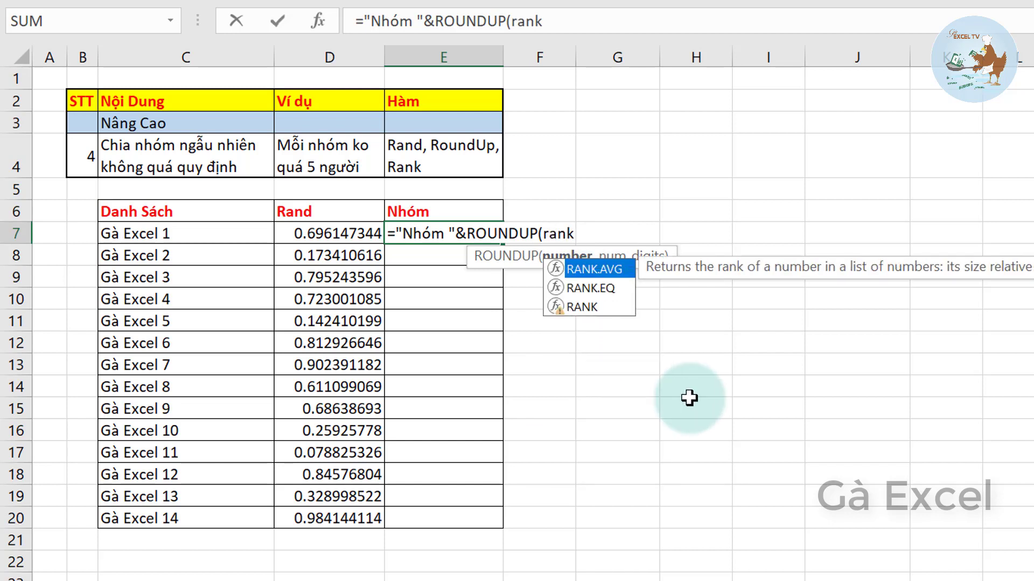
key("Down")
key("Down")
key("Tab")
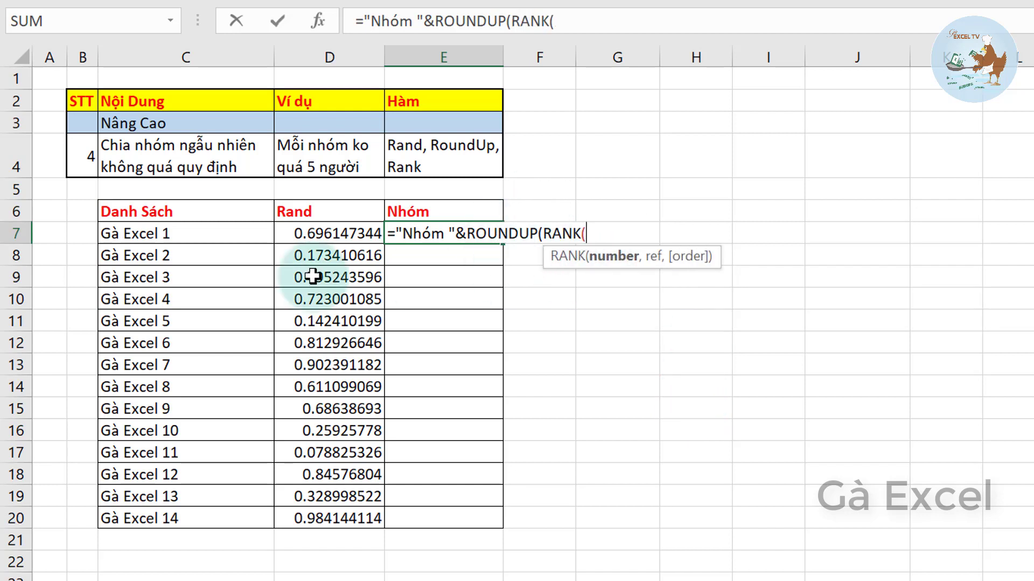
- Finish it as ROUNDUP(RANK(D7,$D$7:$D$20)/5,0) so E7 shows Nhóm 1
left_click(298, 236)
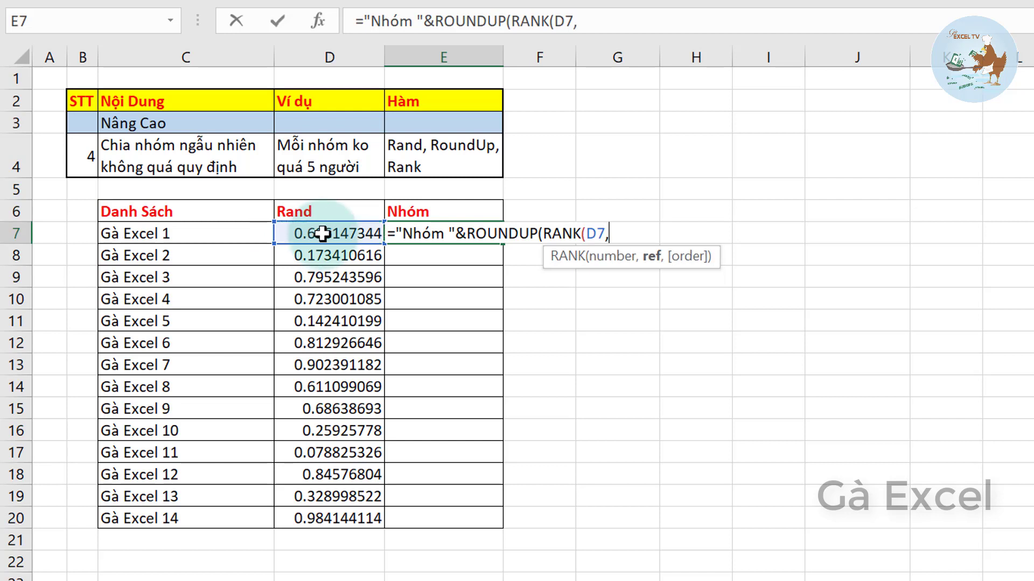
left_click_drag(325, 233, 326, 521)
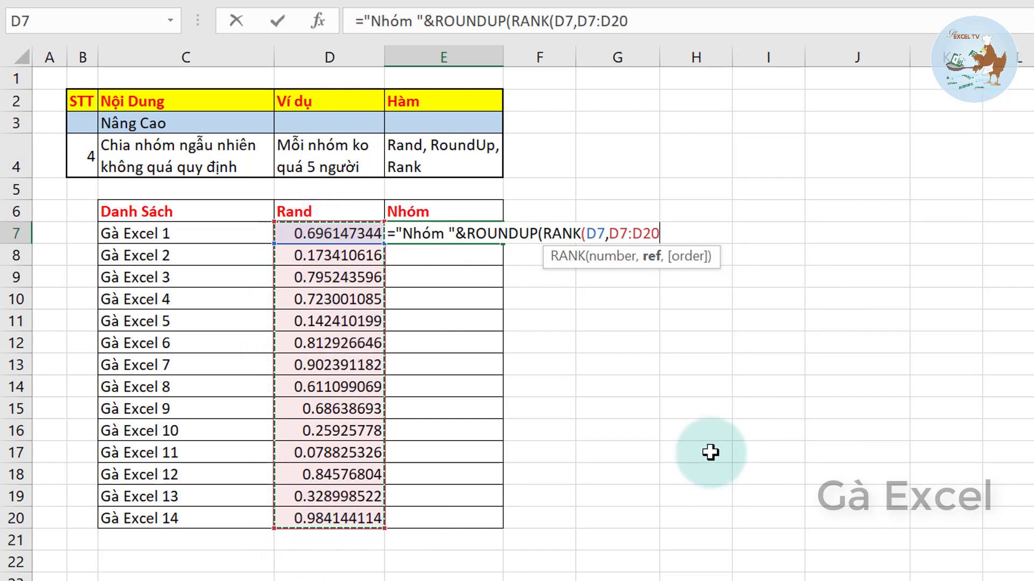
key("F4")
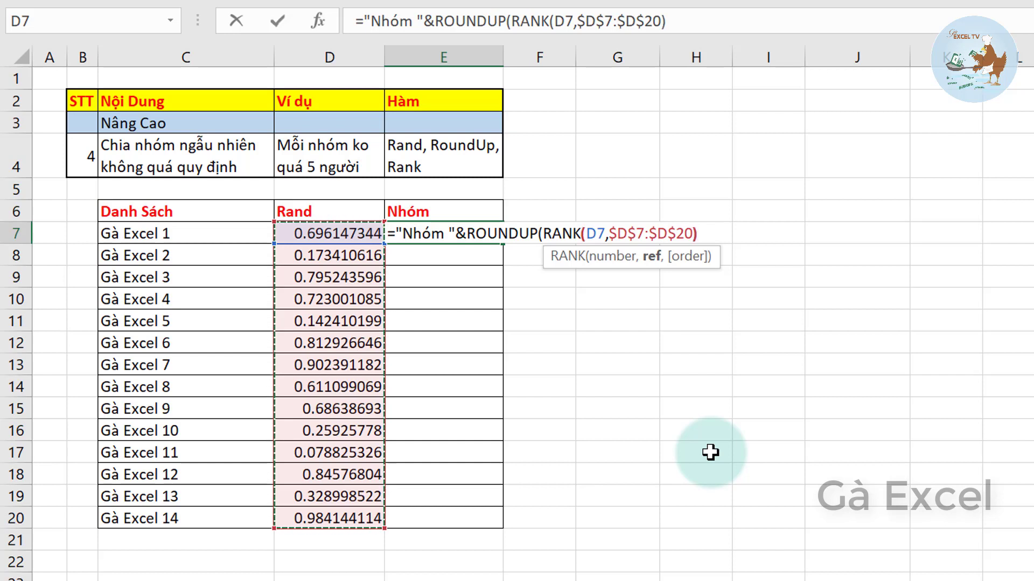
type("/5,")
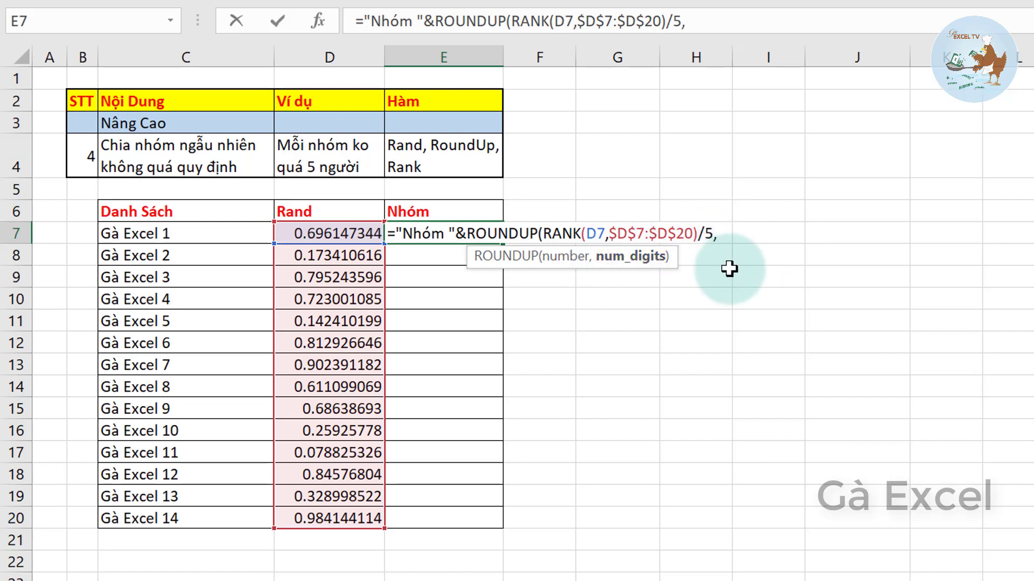
type("0)")
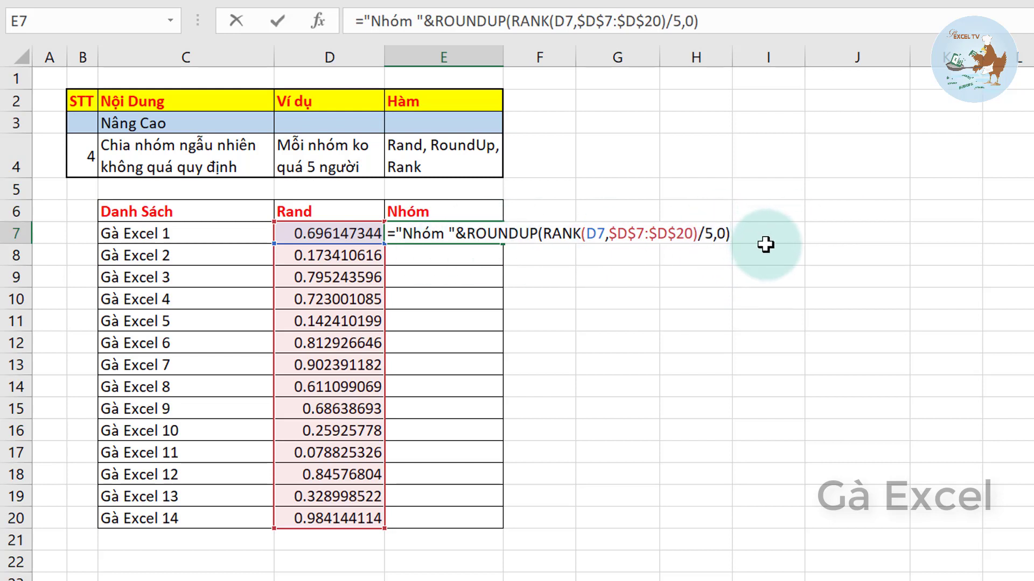
key("Return")
key("Up")
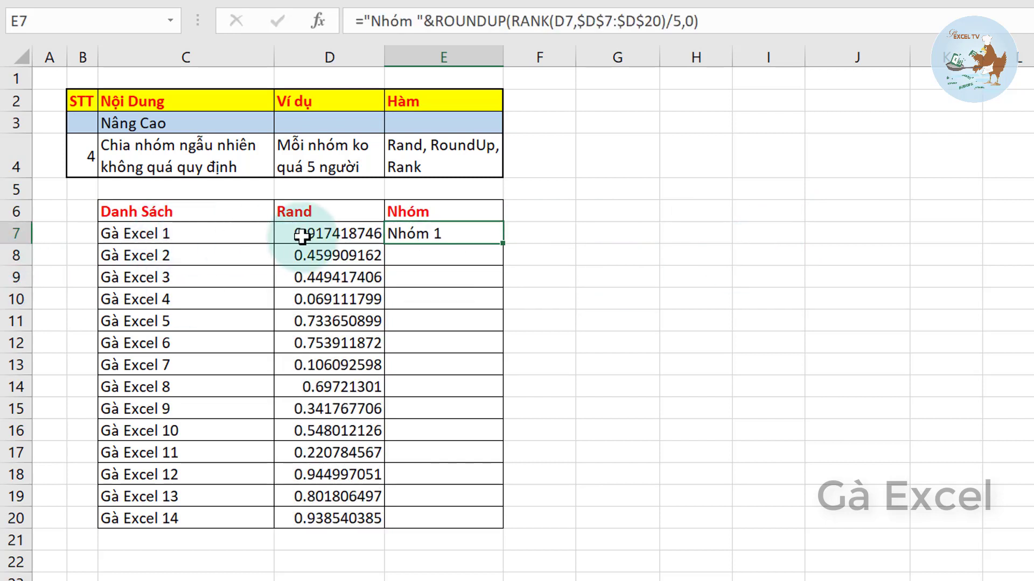
- Fill E7's group formula down to E20 and spot-check E11 and E14
left_click_drag(503, 244, 496, 533)
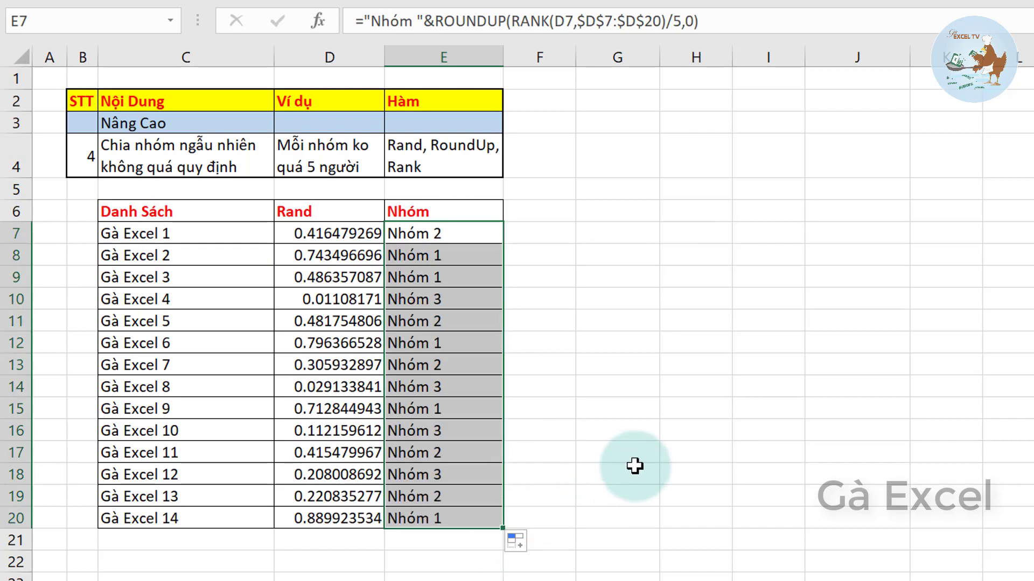
left_click(459, 319)
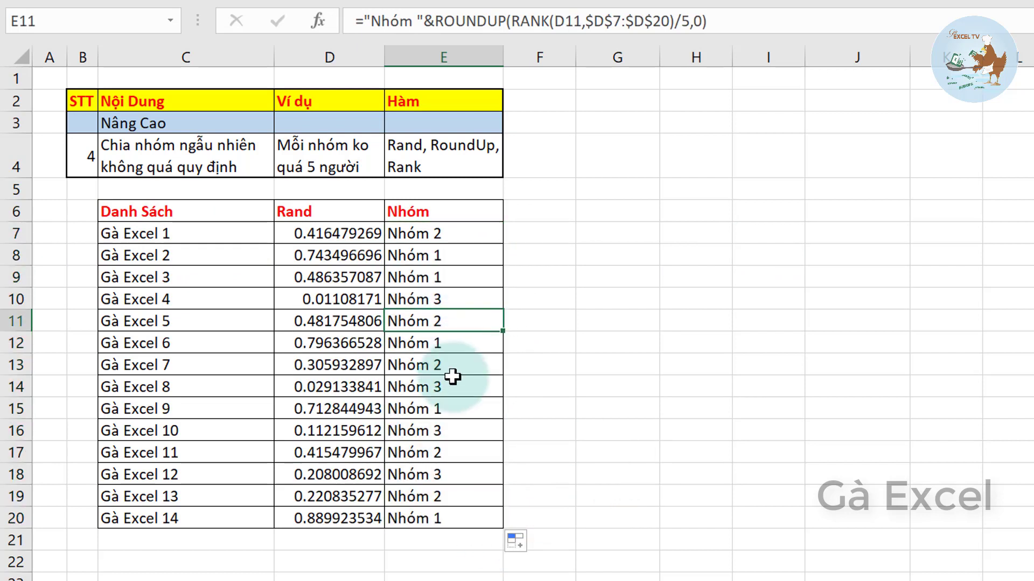
left_click(457, 387)
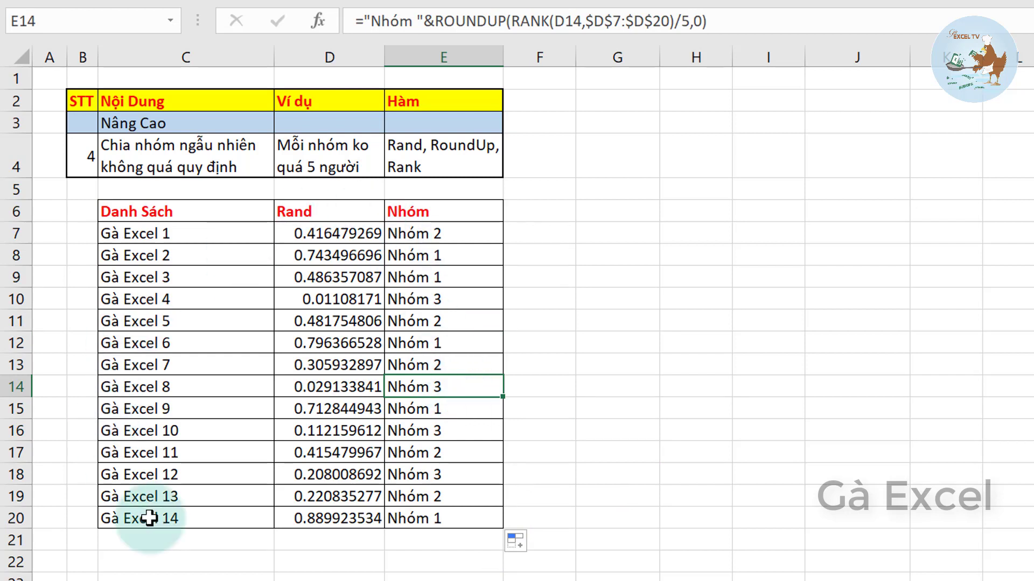
left_click_drag(146, 518, 175, 235)
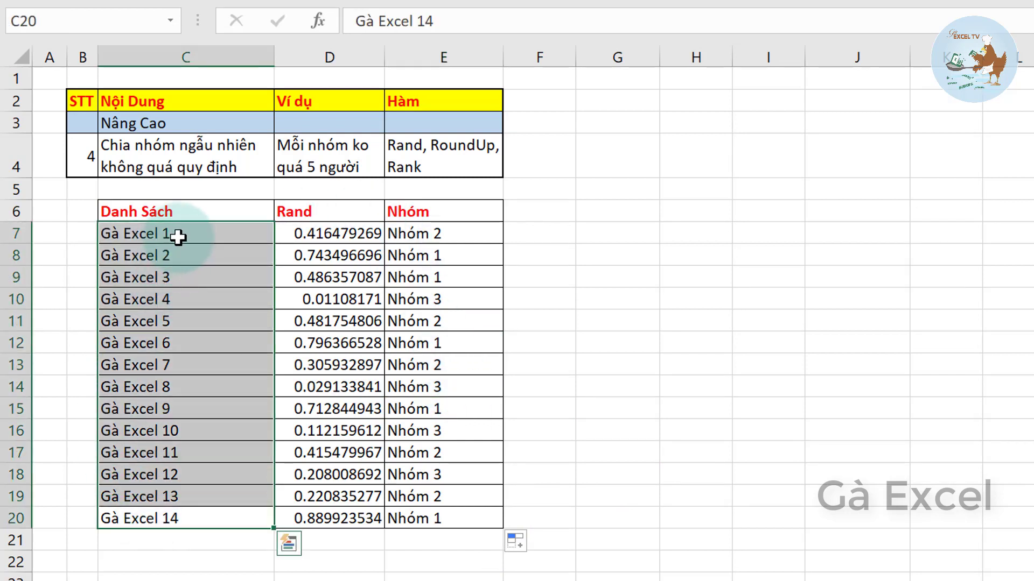
left_click(448, 233)
left_click(463, 387)
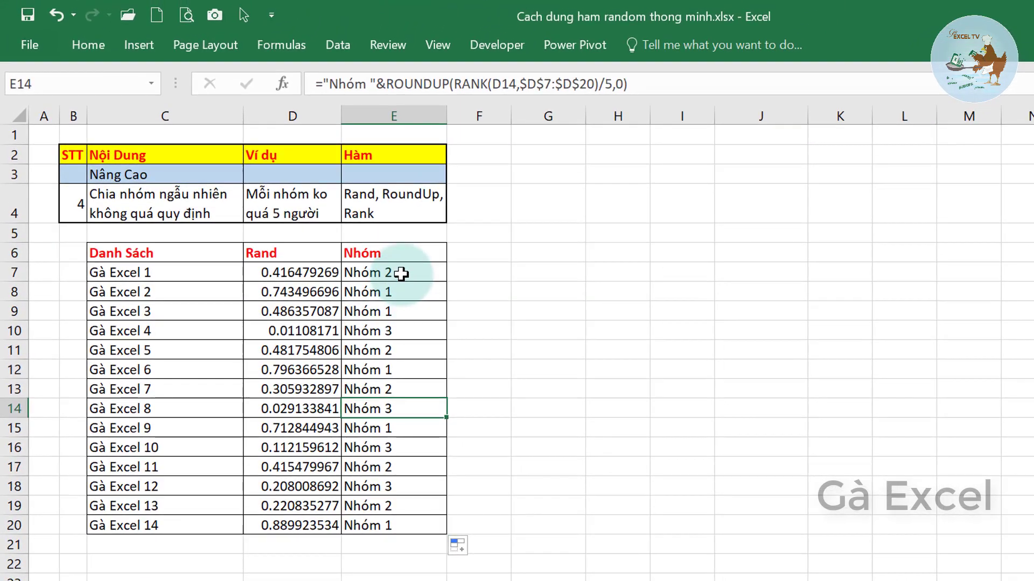
left_click(399, 277)
left_click_drag(400, 278, 397, 522)
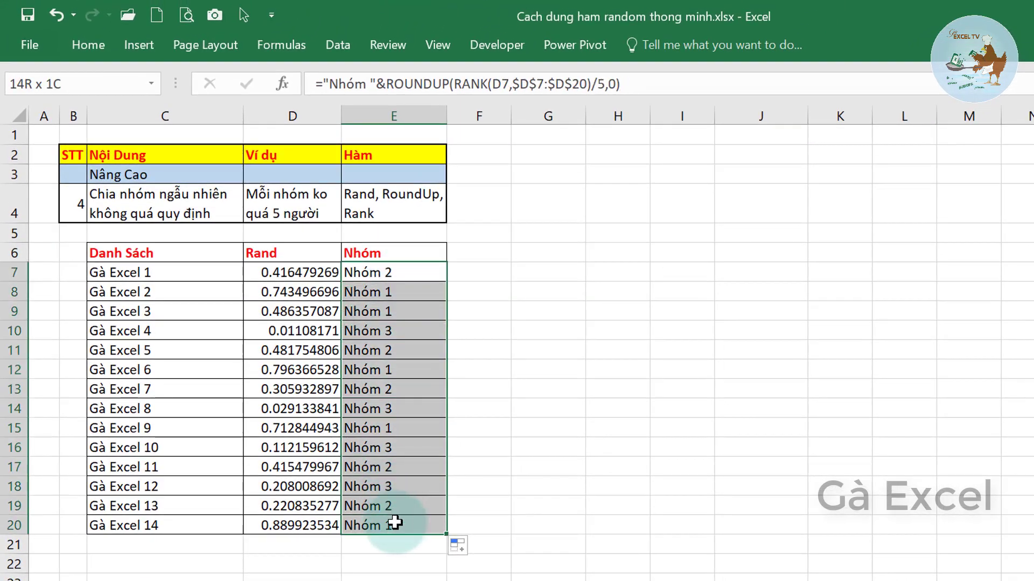
- Copy E7:E20 and paste it back as values only to freeze the Nhóm labels
right_click(375, 296)
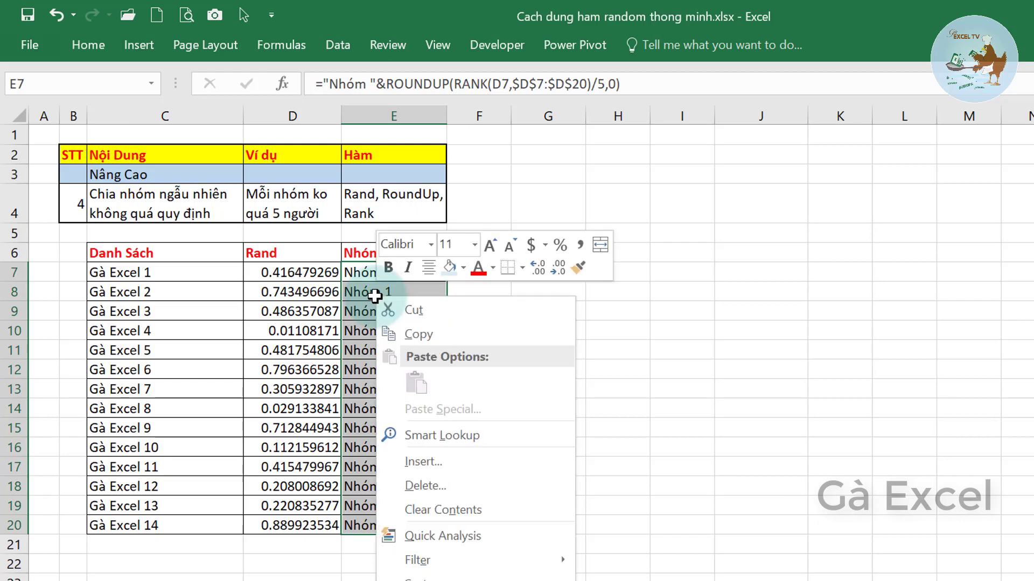
left_click(412, 326)
right_click(387, 298)
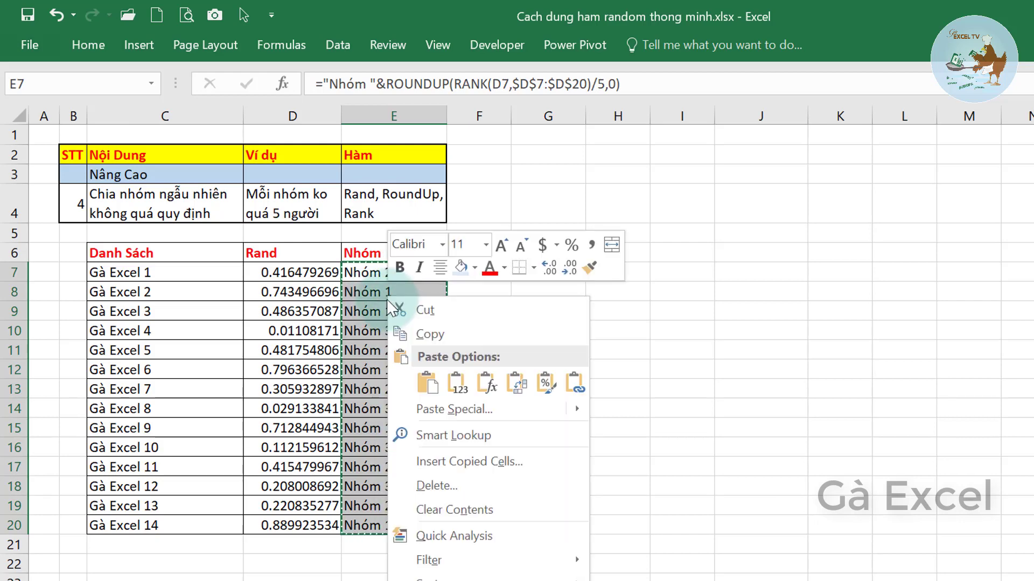
left_click(435, 406)
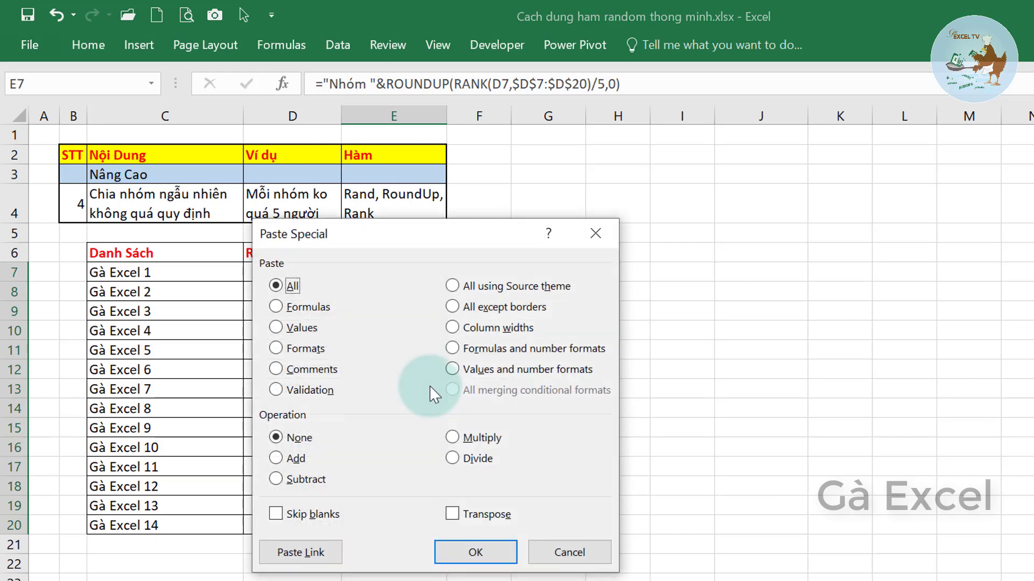
left_click(281, 327)
left_click(474, 553)
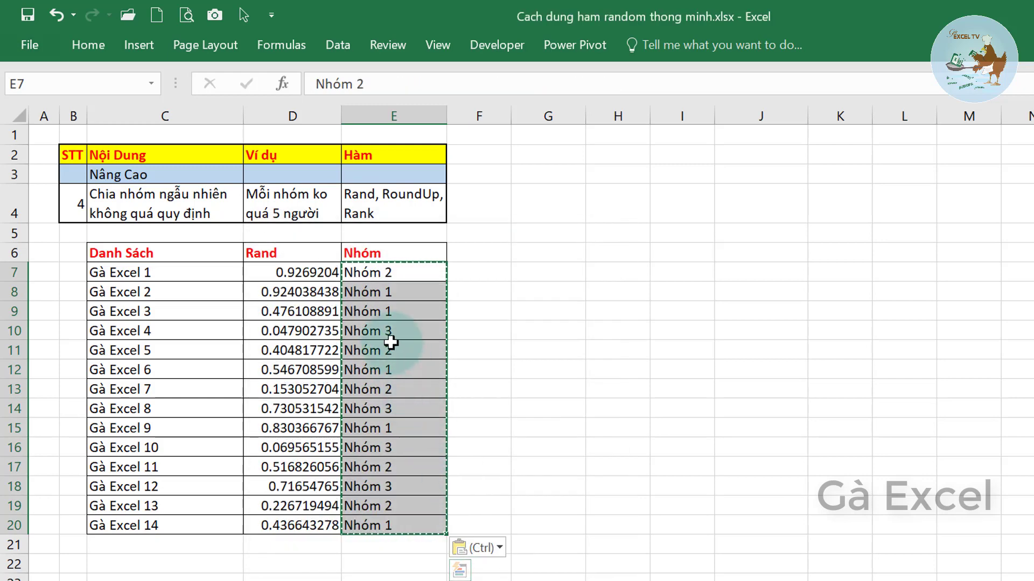
left_click(364, 253)
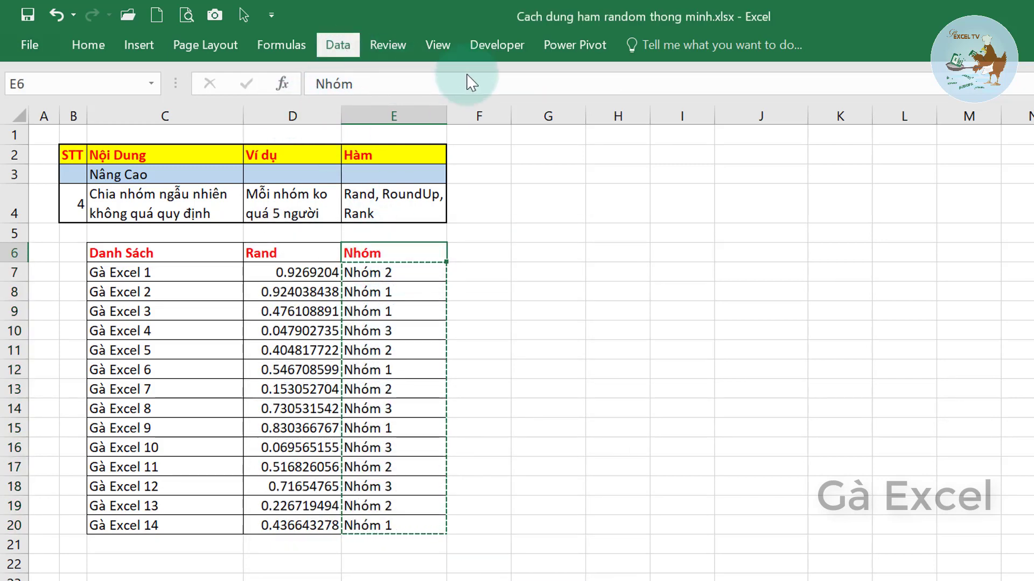
- Turn on Data > Filter and show only Nhóm 1 students
left_click(348, 51)
left_click(622, 90)
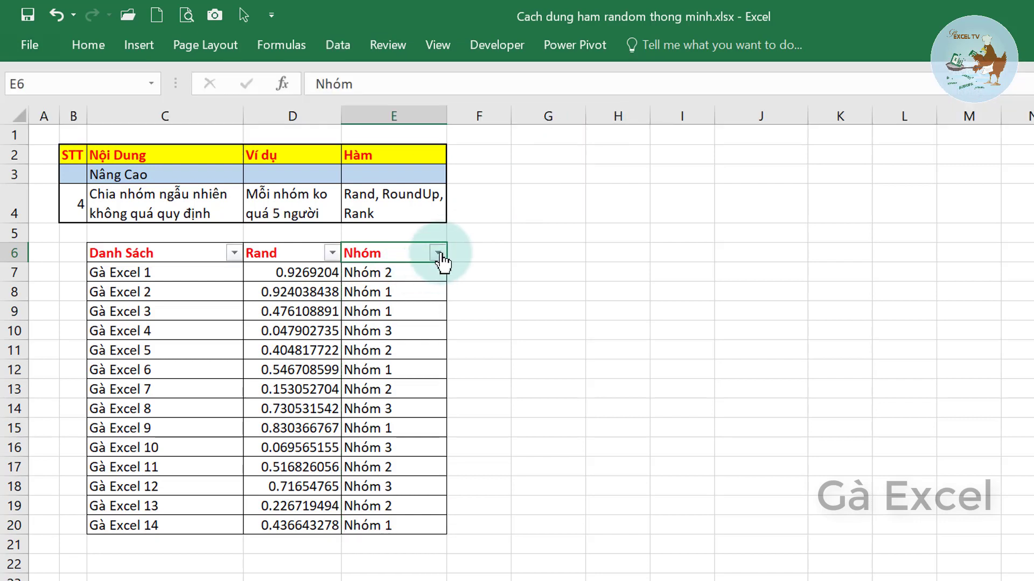
left_click(438, 253)
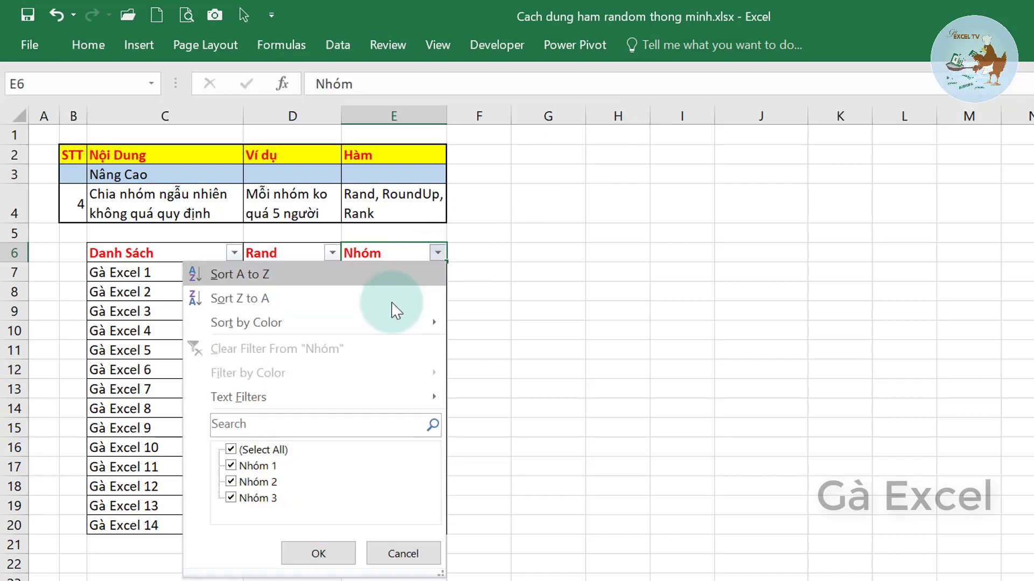
left_click(247, 451)
left_click(246, 466)
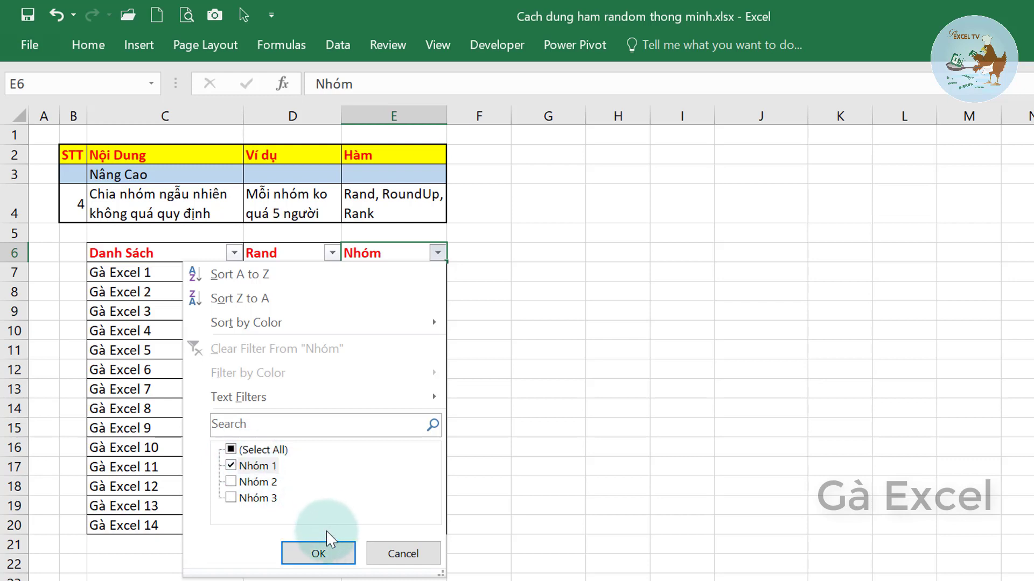
left_click(329, 557)
left_click_drag(395, 273, 398, 352)
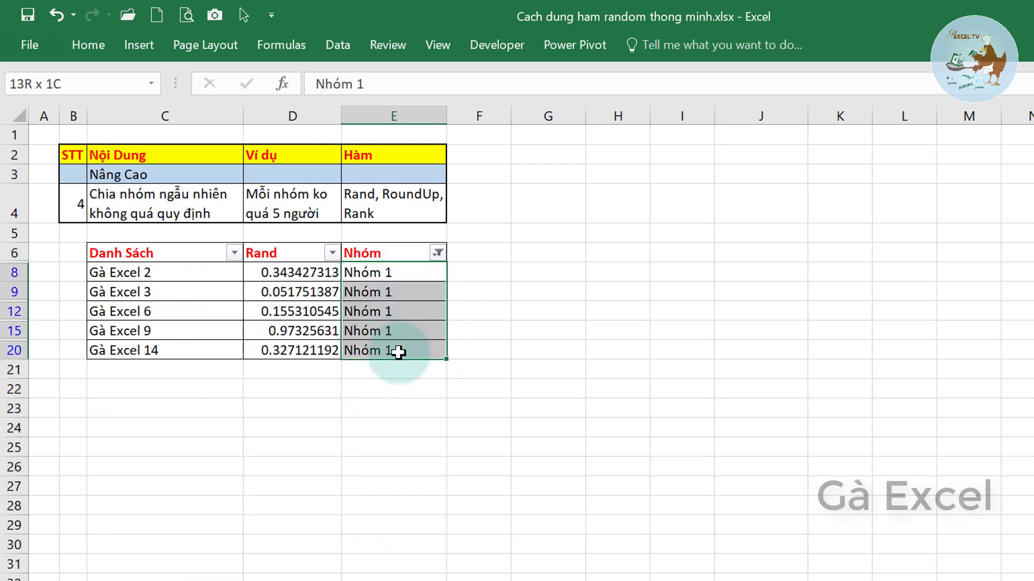
- Switch the Nhóm filter to show only Nhóm 2
left_click(437, 252)
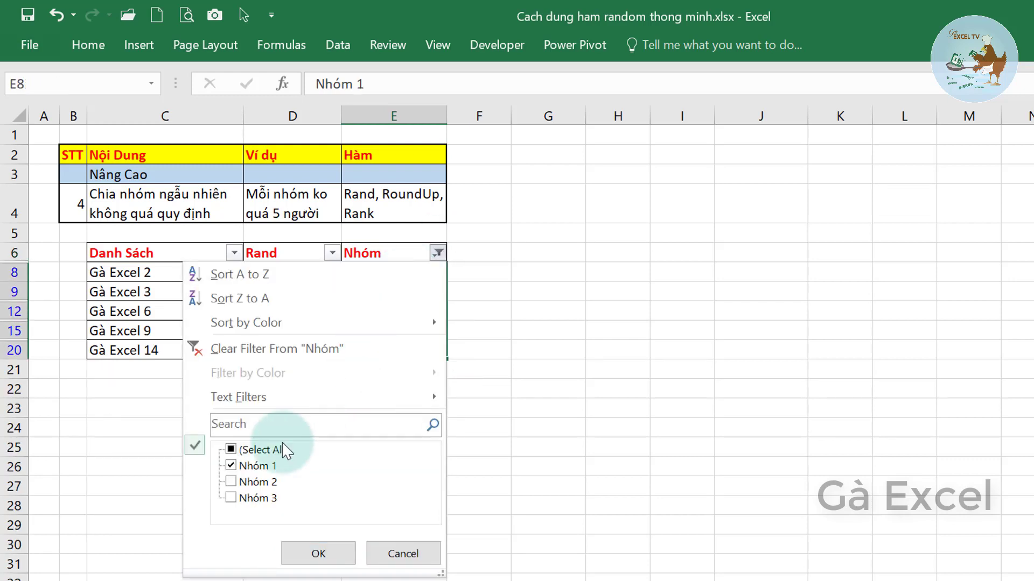
left_click(243, 466)
left_click(245, 482)
left_click(318, 554)
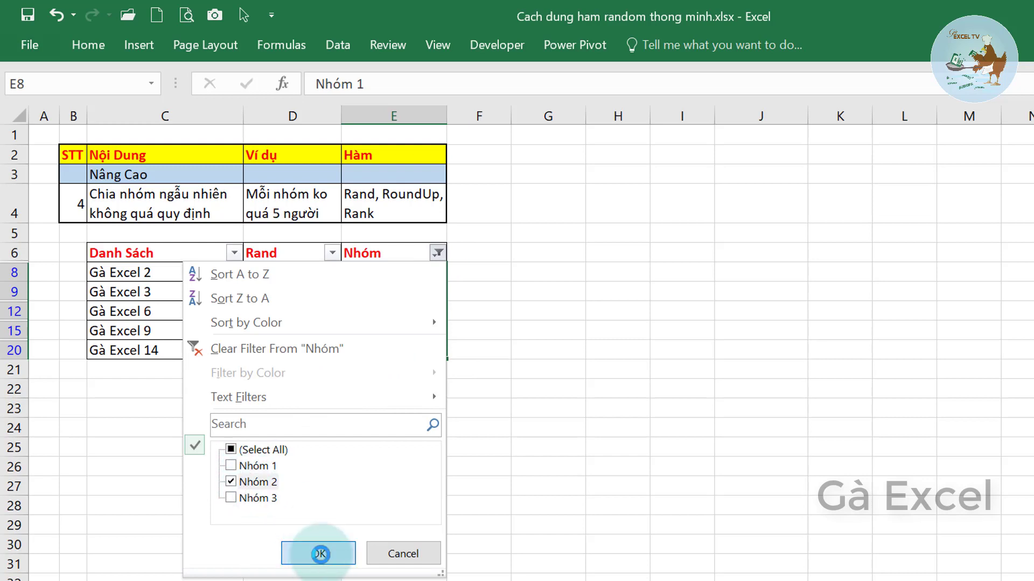
left_click_drag(404, 272, 405, 356)
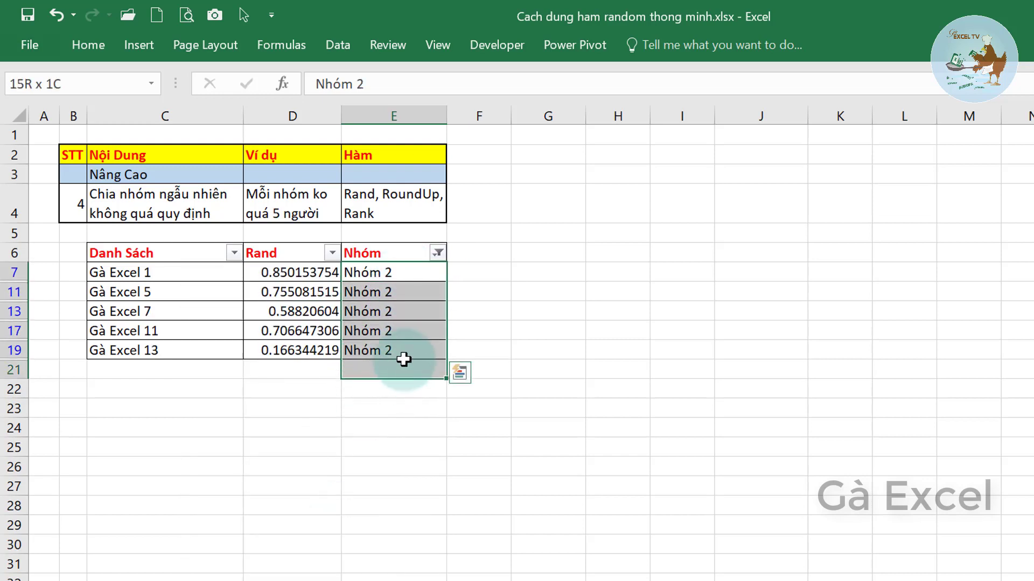
- Filter to Nhóm 3 only and review its members: Gà Excel 4, 8, 10 and 12
left_click(438, 253)
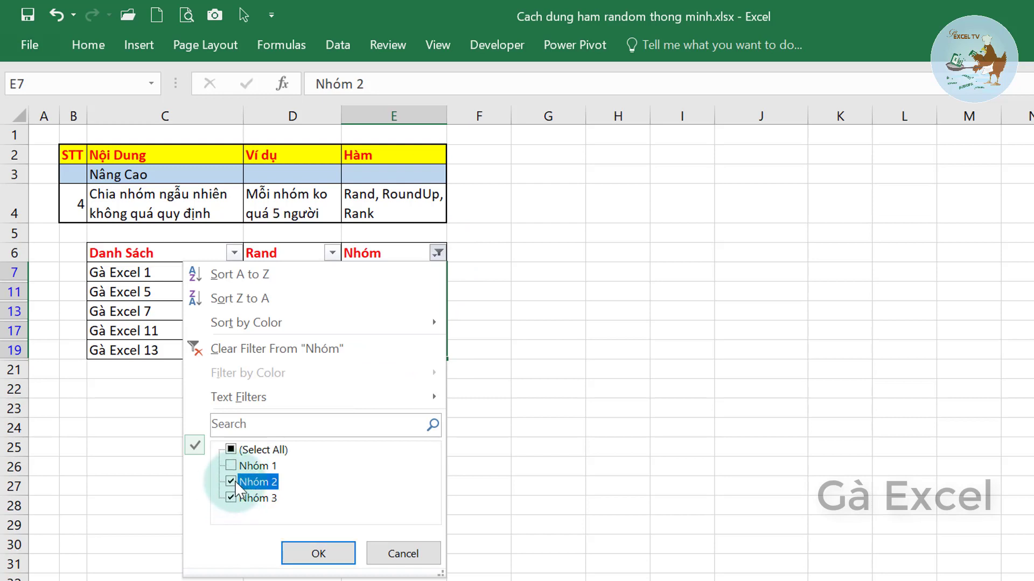
left_click(235, 482)
left_click(318, 554)
left_click_drag(408, 272, 403, 338)
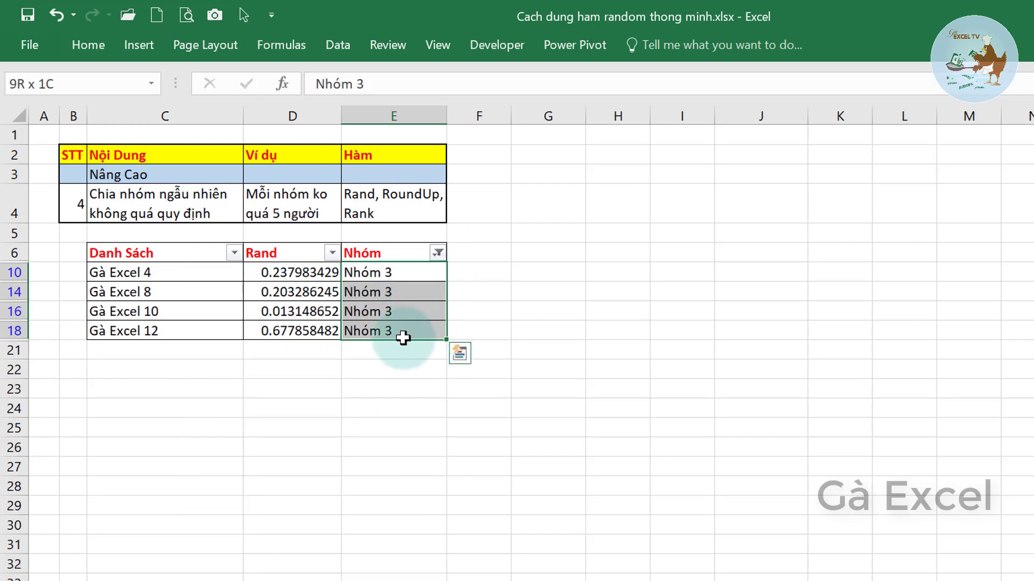
left_click(402, 330)
left_click(183, 274)
left_click(186, 294)
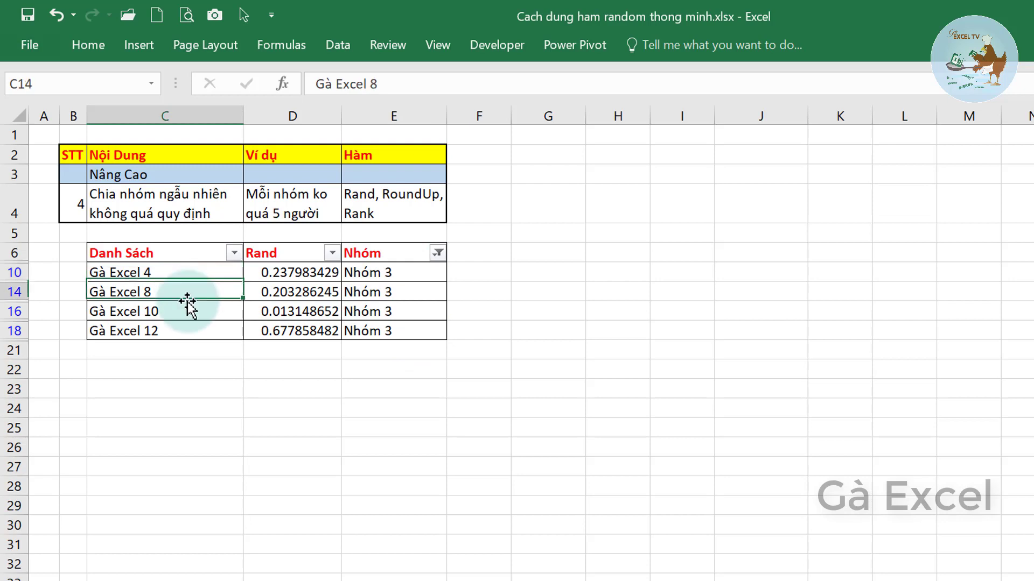
left_click(189, 313)
left_click(192, 332)
left_click(417, 252)
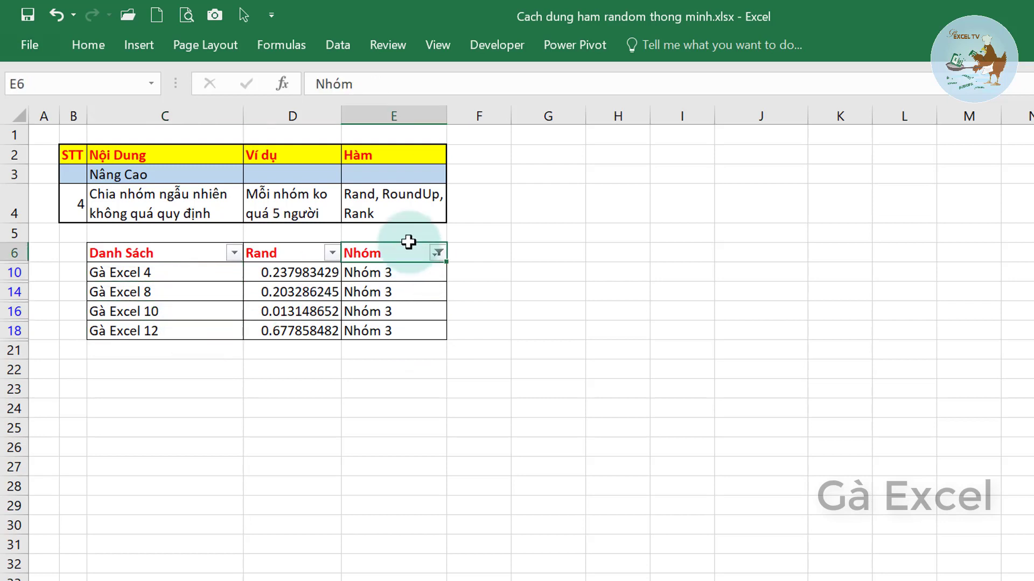
left_click(353, 50)
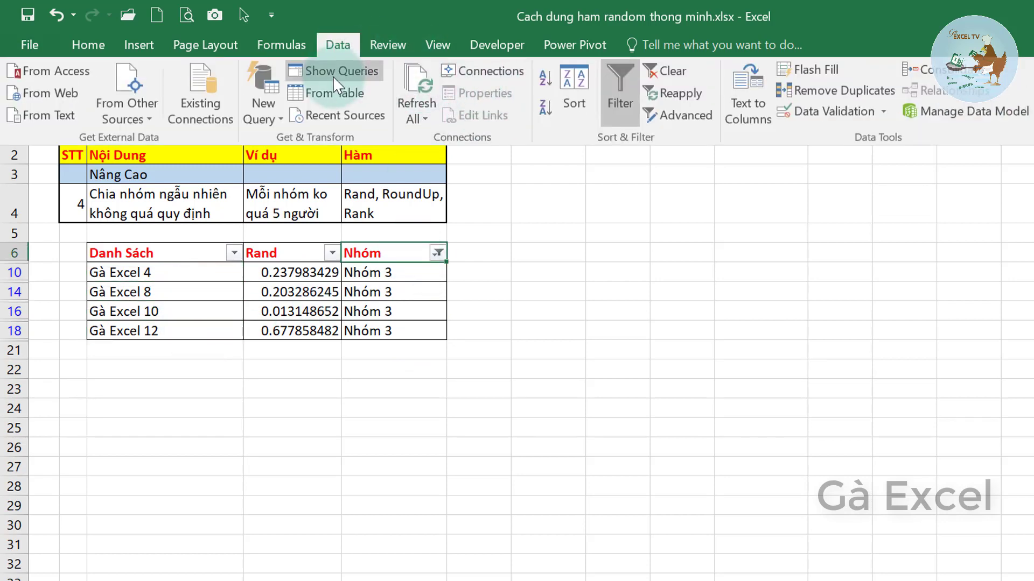
- Turn off the Nhóm filter to show all 14 students, then go to the Tong hop sheet
left_click(619, 87)
left_click(352, 310)
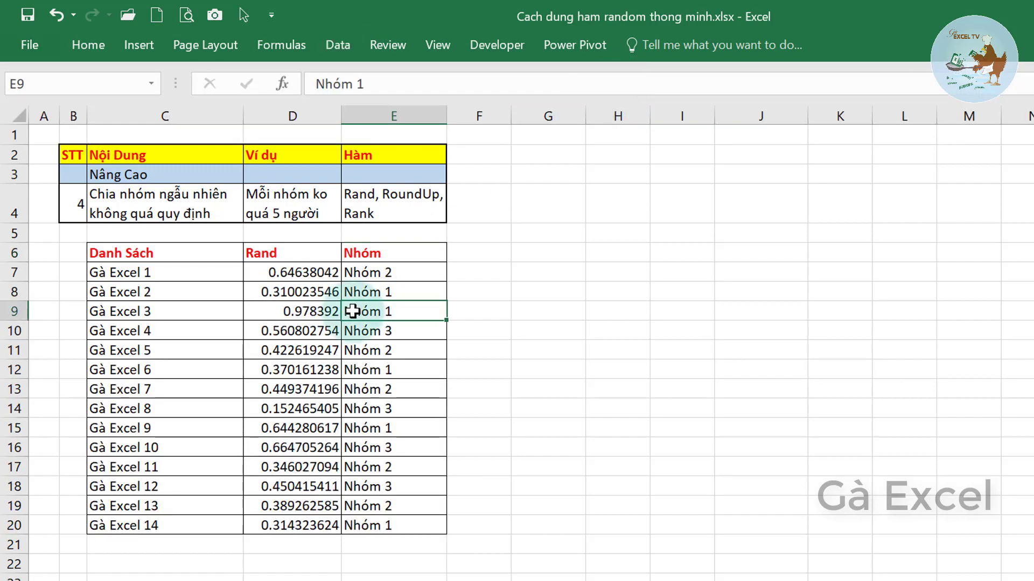
left_click(355, 316)
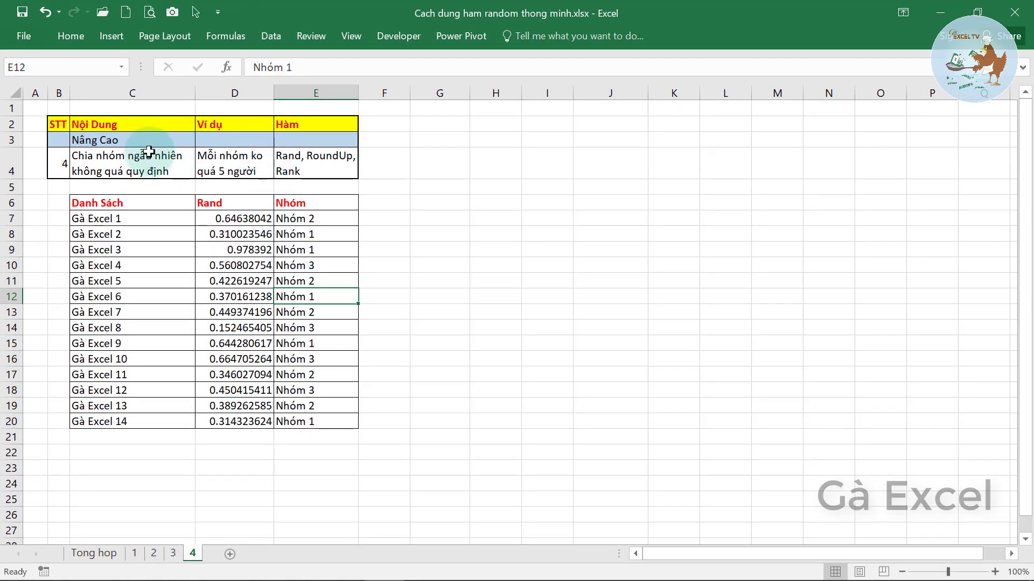
left_click(306, 250)
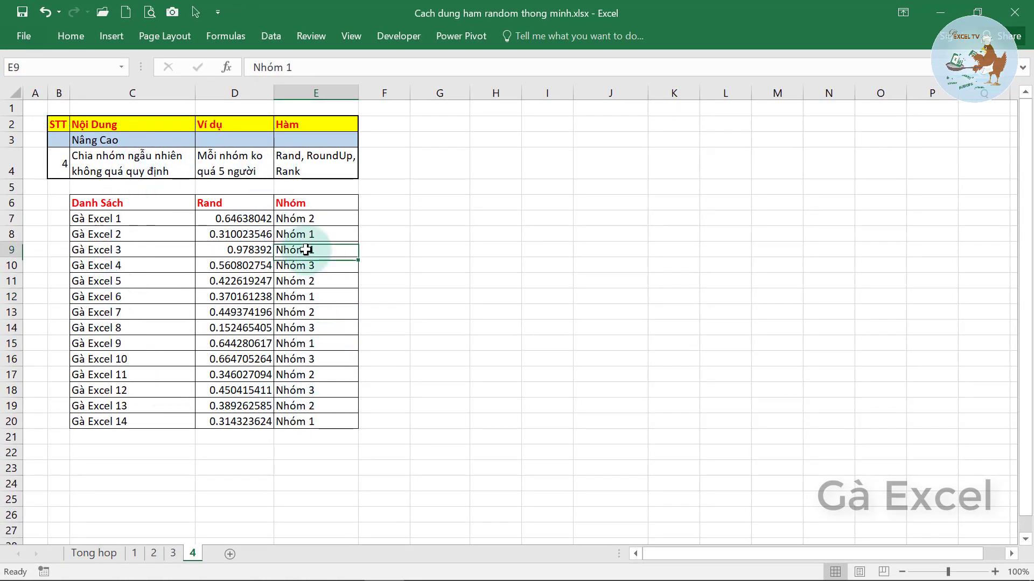
left_click(93, 553)
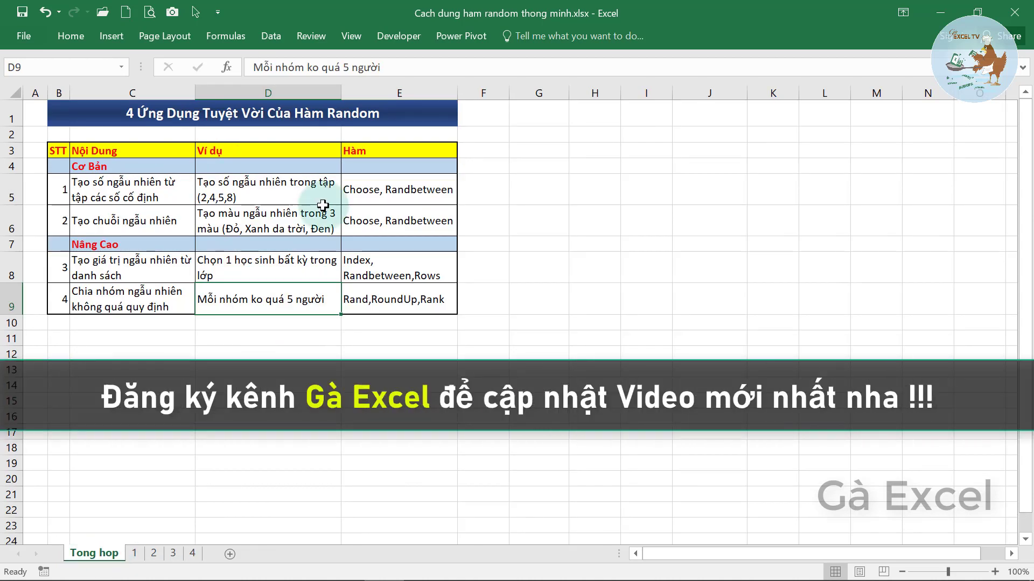